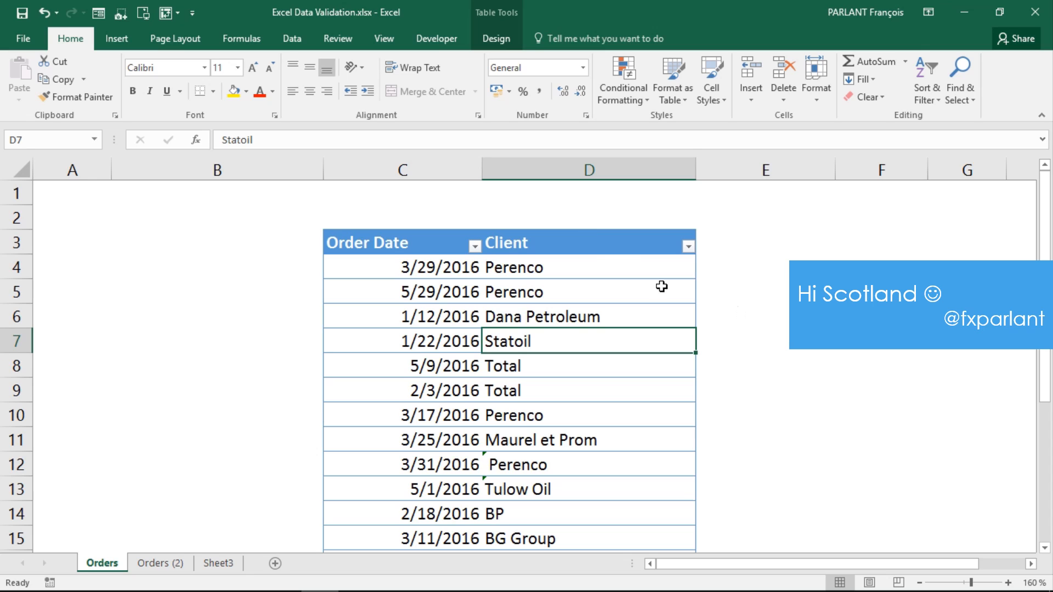
- Examine the distinct client names offered in the Client column's filter list on the Orders sheet
{"action": "left_click", "coordinate": [595, 272]}
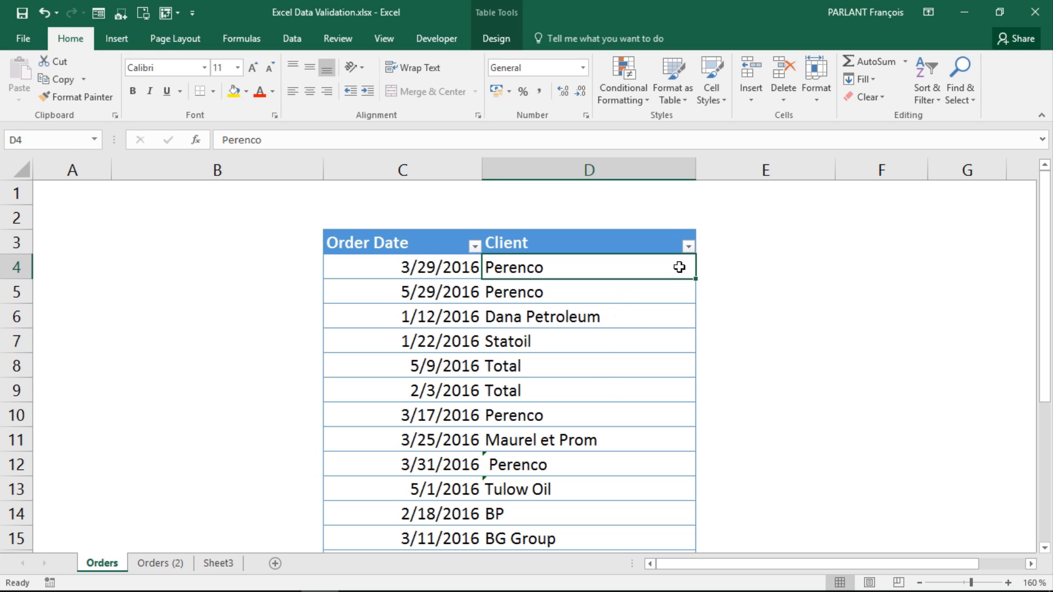
{"action": "left_click", "coordinate": [689, 246]}
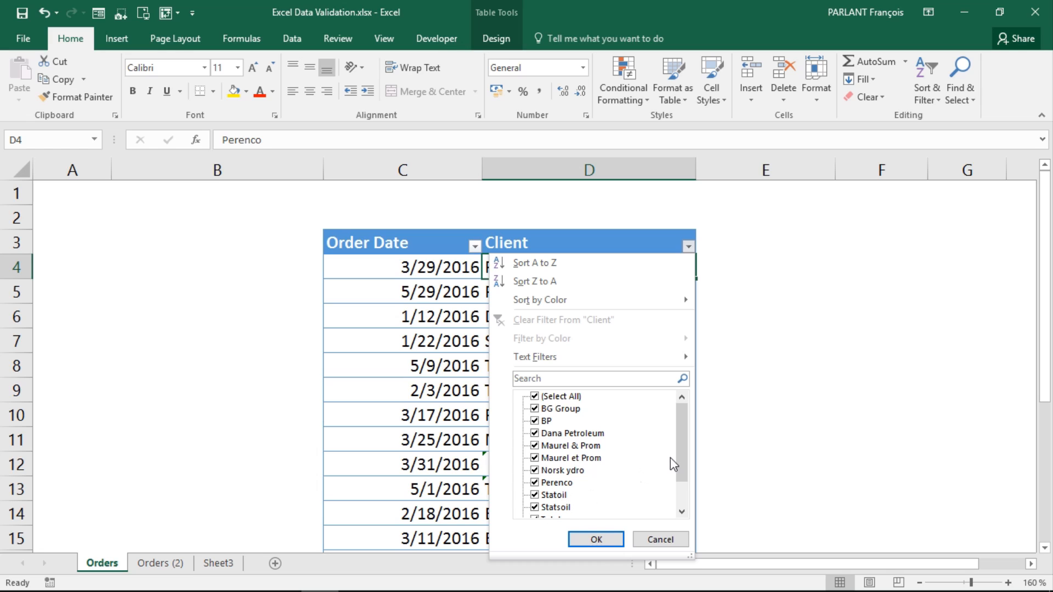
{"action": "left_click_drag", "start_coordinate": [680, 447], "coordinate": [680, 476]}
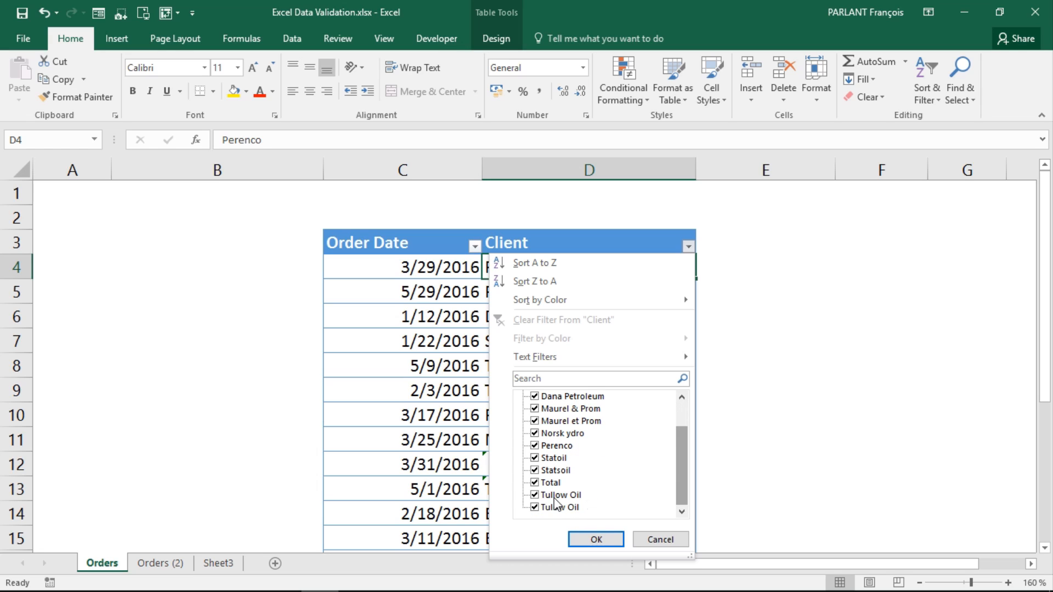
{"action": "left_click", "coordinate": [655, 540]}
{"action": "left_click", "coordinate": [604, 372]}
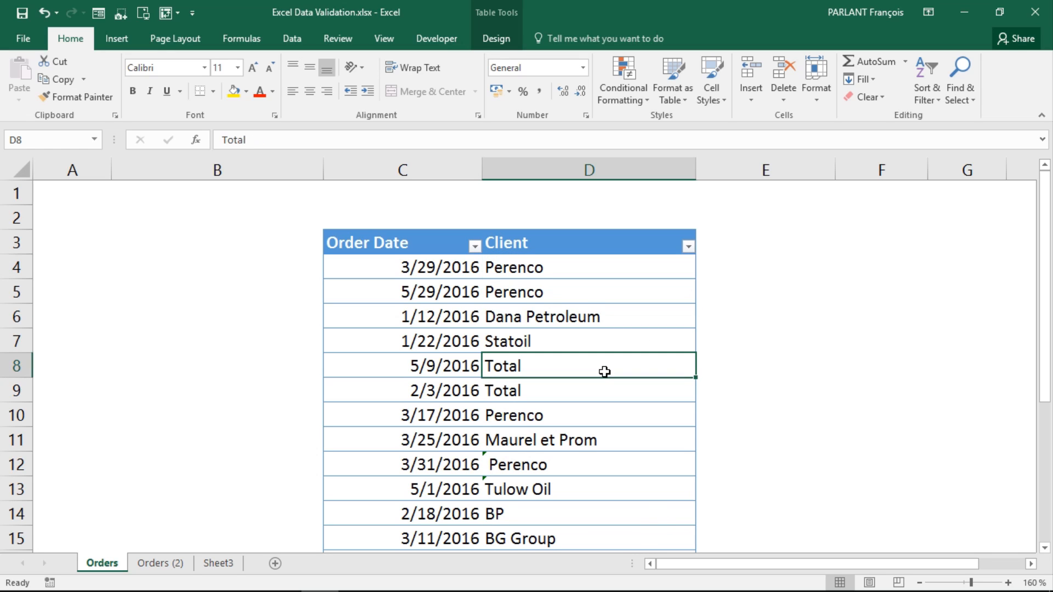
- Inspect the text of the Total entries in cells D8 and D9 for stray spaces
{"action": "left_click", "coordinate": [417, 141]}
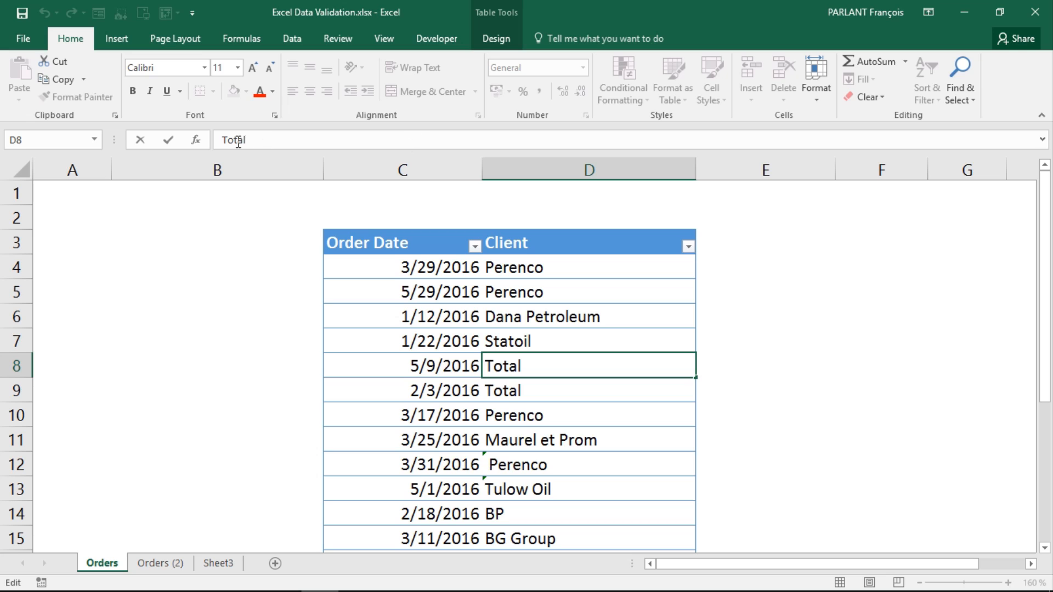
{"action": "left_click", "coordinate": [549, 395]}
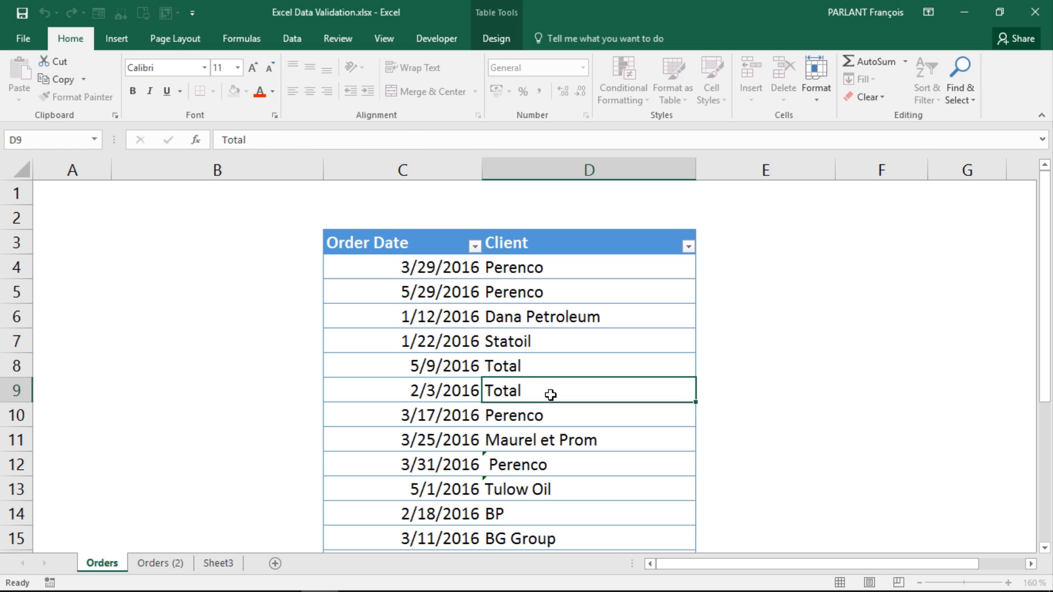
{"action": "left_click", "coordinate": [357, 138]}
{"action": "left_click", "coordinate": [637, 360]}
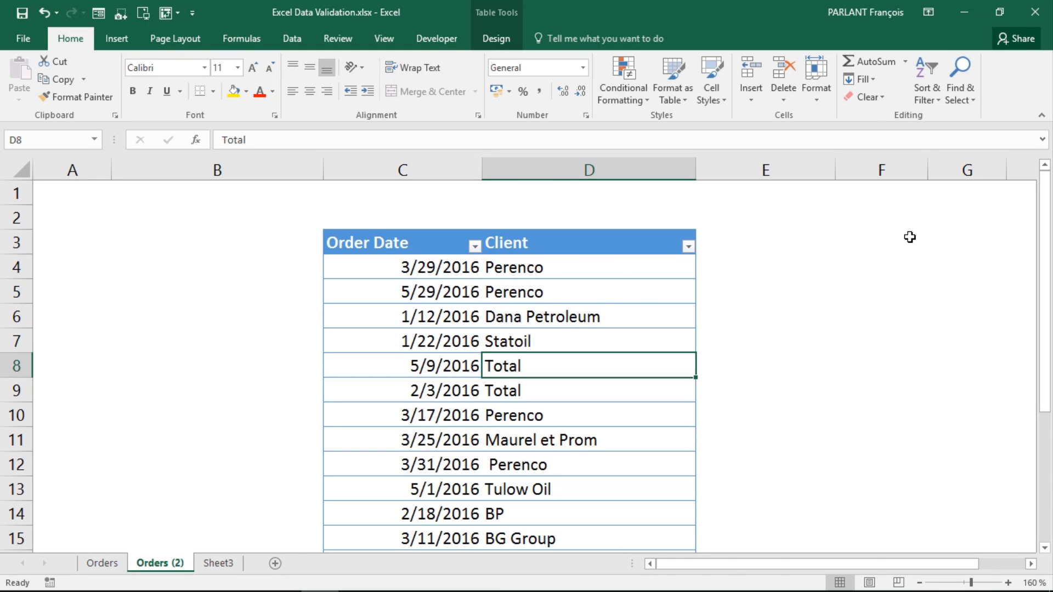
- Copy all Client column entries from the Orders (2) sheet and paste them as values into Sheet3 starting at G4
{"action": "left_click", "coordinate": [620, 285]}
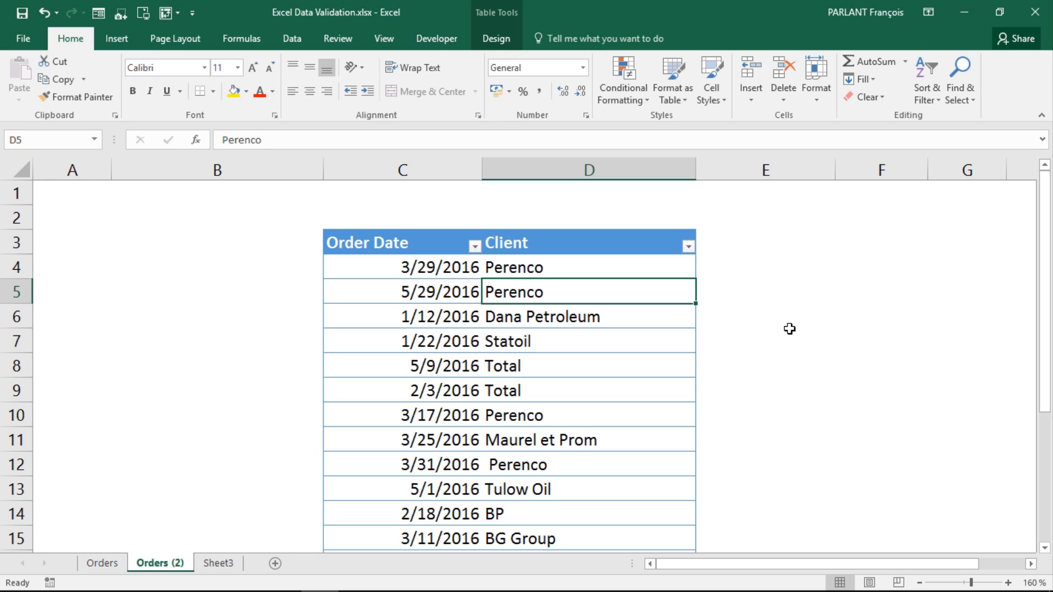
{"action": "left_click", "coordinate": [646, 232]}
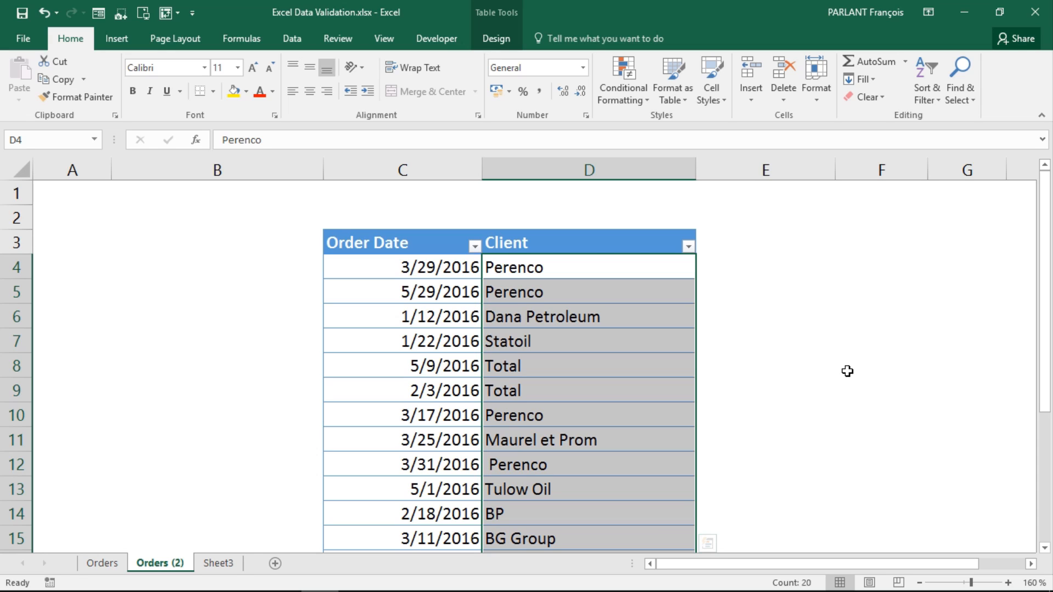
{"action": "key", "text": "ctrl+c"}
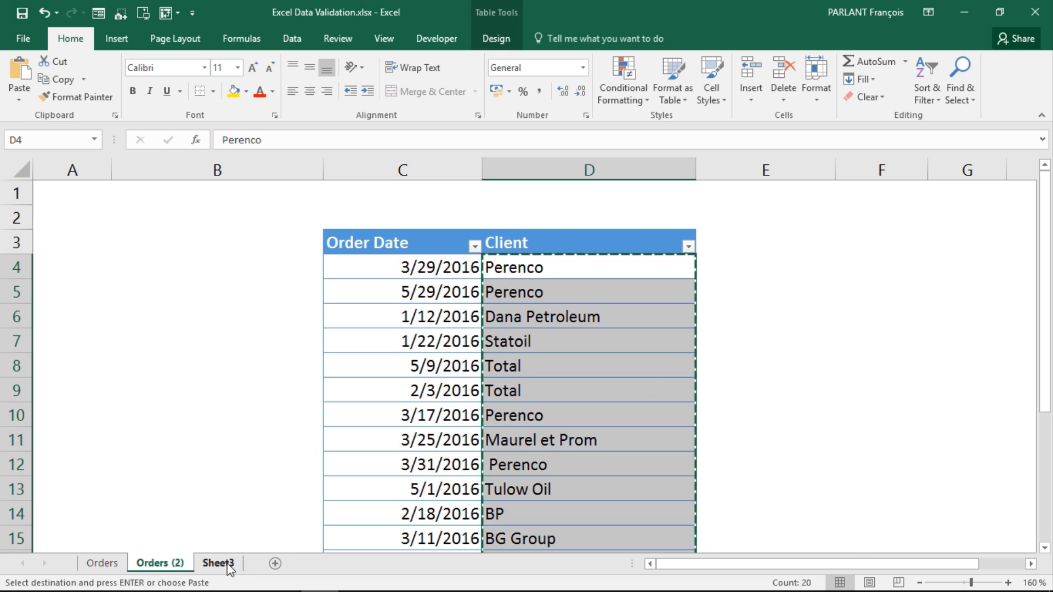
{"action": "left_click", "coordinate": [227, 563]}
{"action": "left_click", "coordinate": [328, 288]}
{"action": "left_click", "coordinate": [320, 233]}
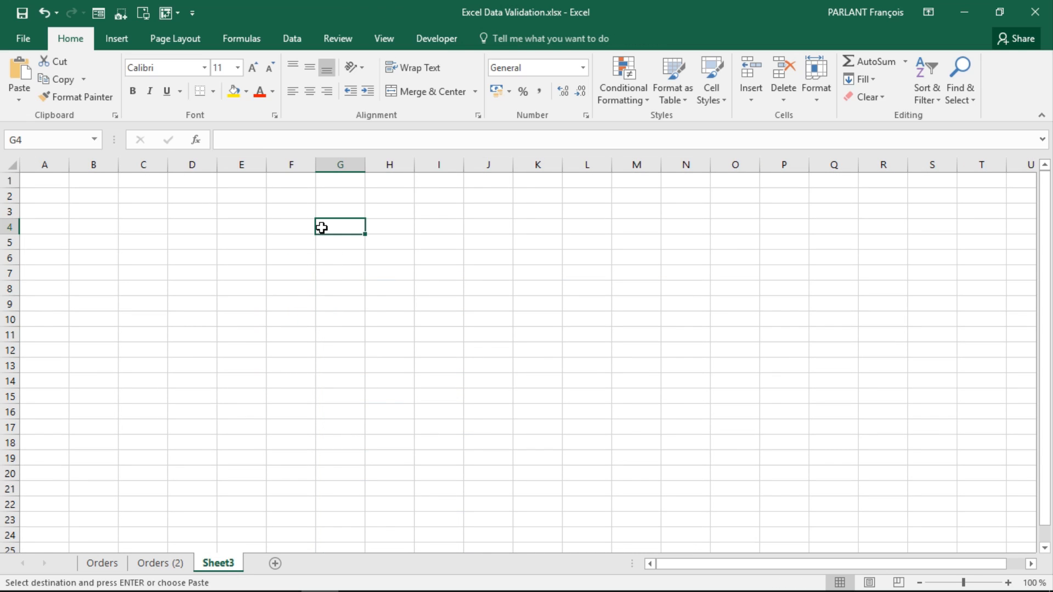
{"action": "right_click", "coordinate": [321, 232]}
{"action": "left_click", "coordinate": [378, 296]}
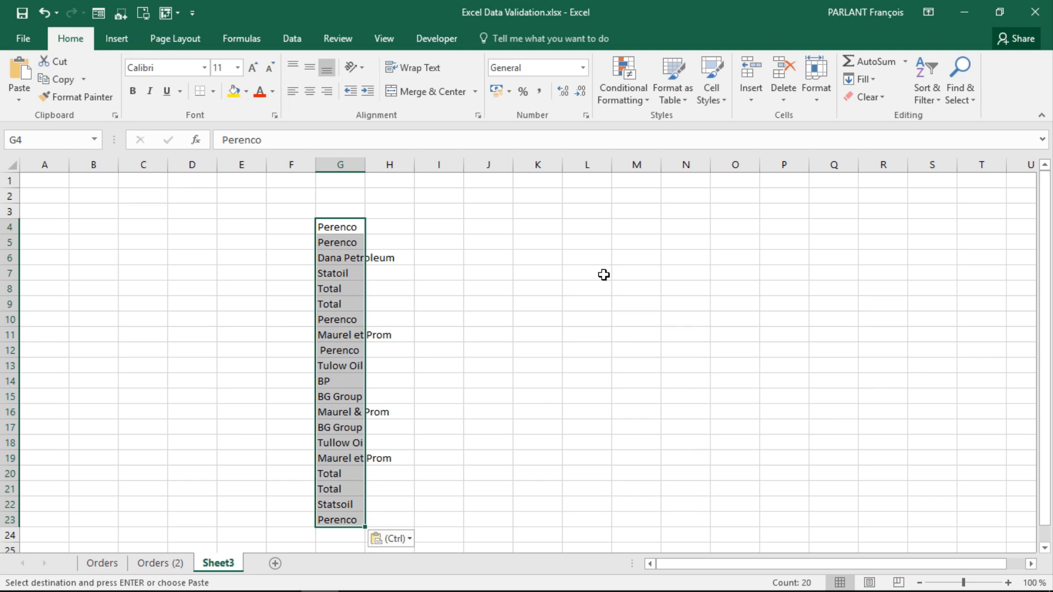
- Remove duplicates from the pasted client list in column G, treating the data as having no headers
{"action": "left_click", "coordinate": [292, 39]}
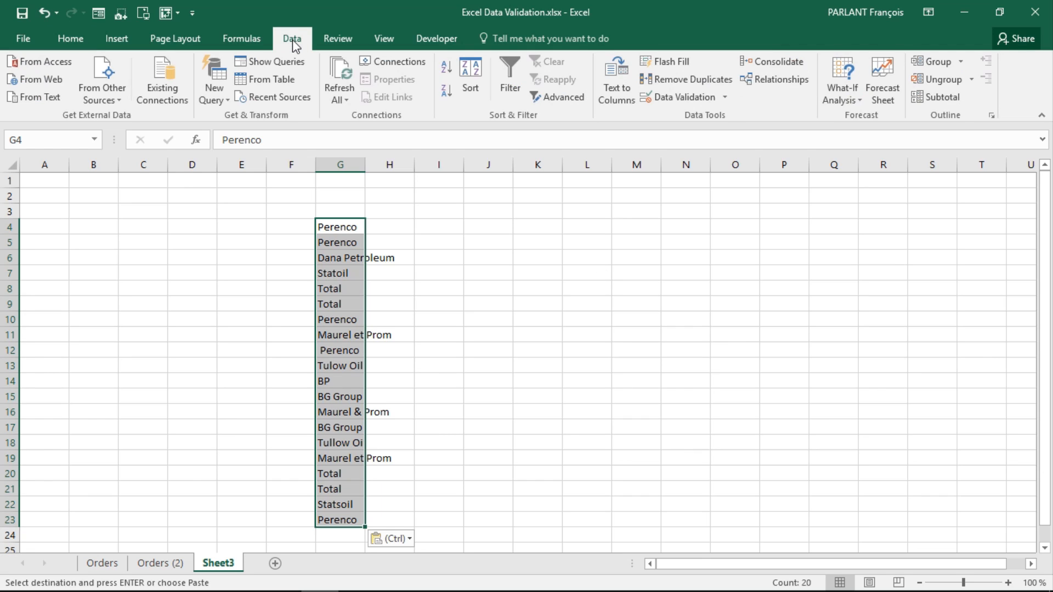
{"action": "left_click", "coordinate": [705, 79]}
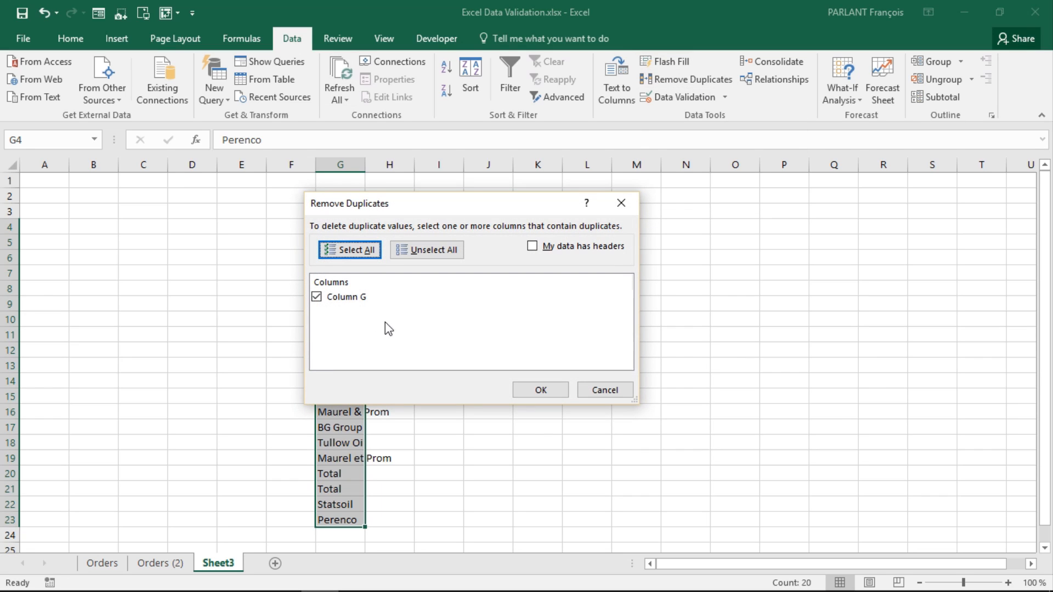
{"action": "left_click", "coordinate": [534, 390]}
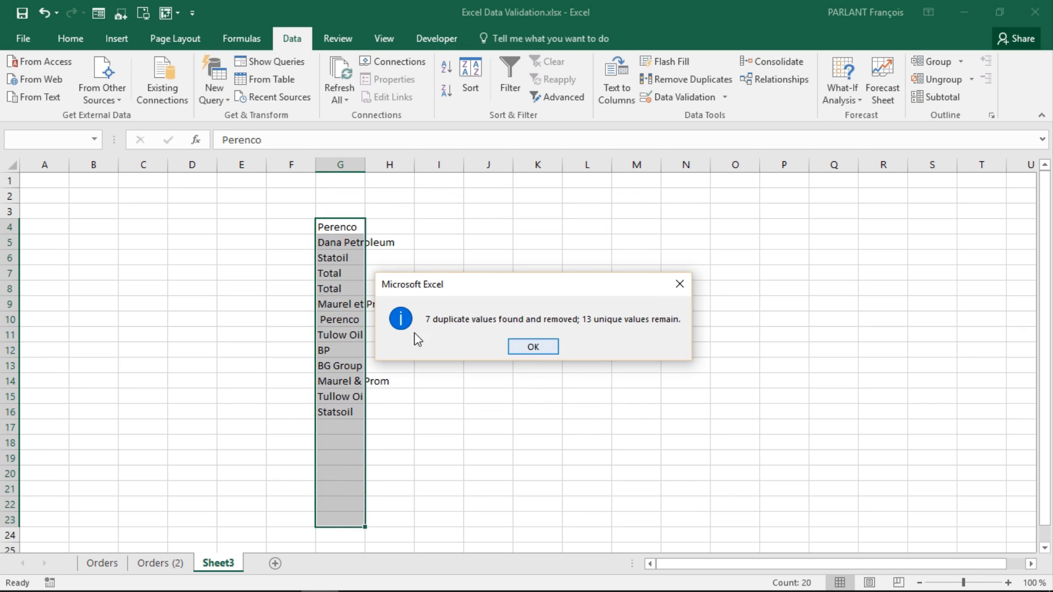
{"action": "left_click", "coordinate": [552, 351]}
{"action": "left_click", "coordinate": [492, 368]}
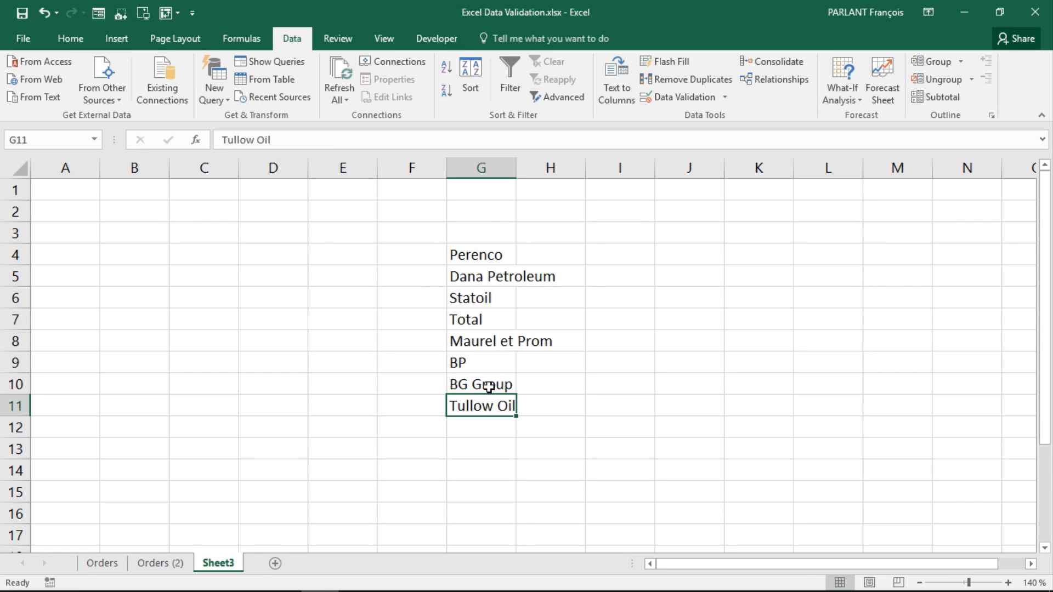
- Format the client list in G4:G11 as a table without existing headers, using a blue medium banded style
{"action": "left_click", "coordinate": [476, 258]}
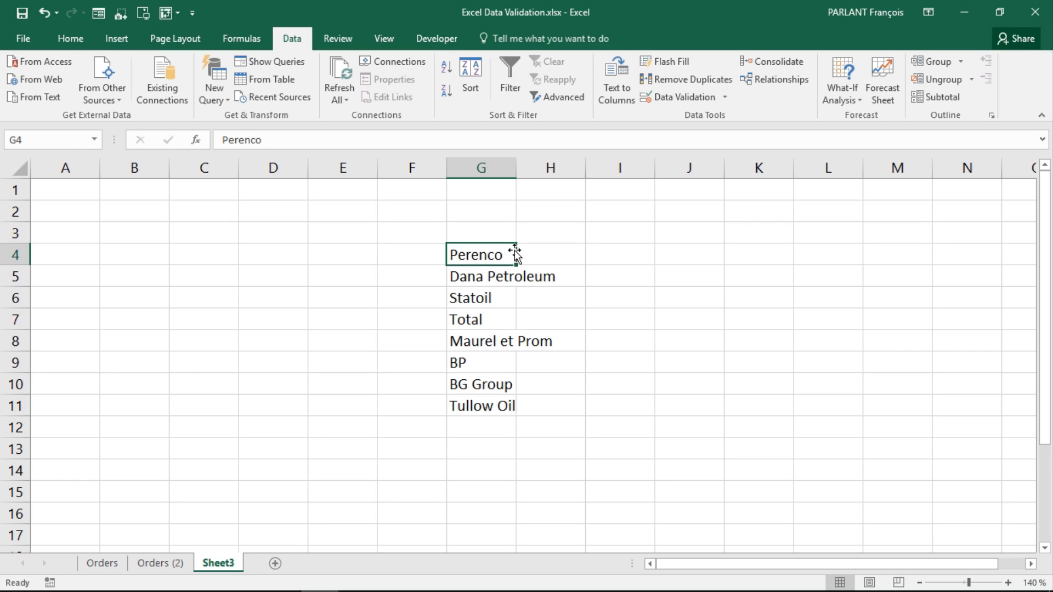
{"action": "left_click", "coordinate": [79, 36]}
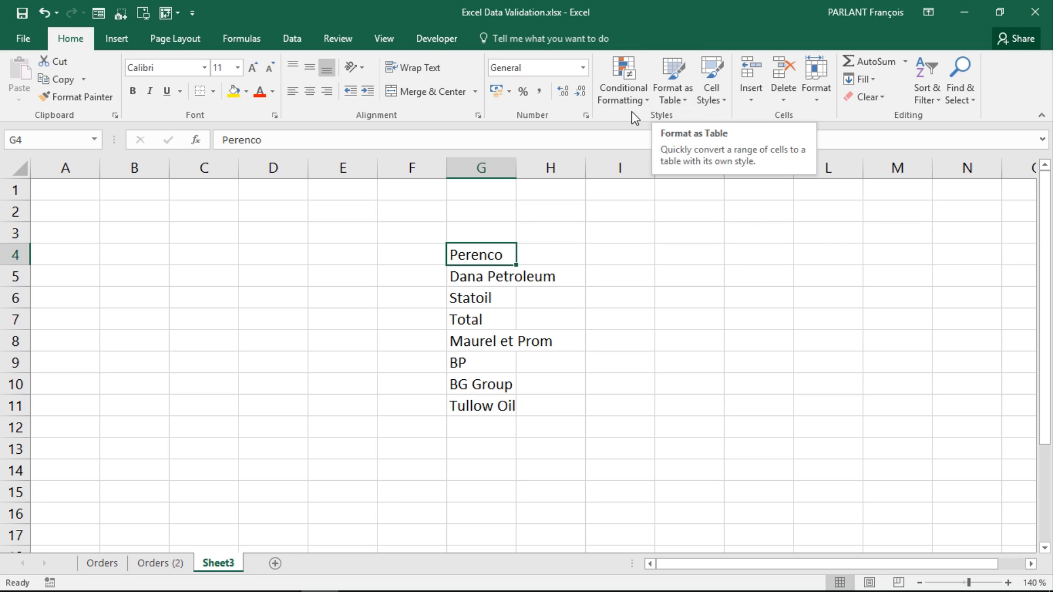
{"action": "left_click", "coordinate": [677, 97]}
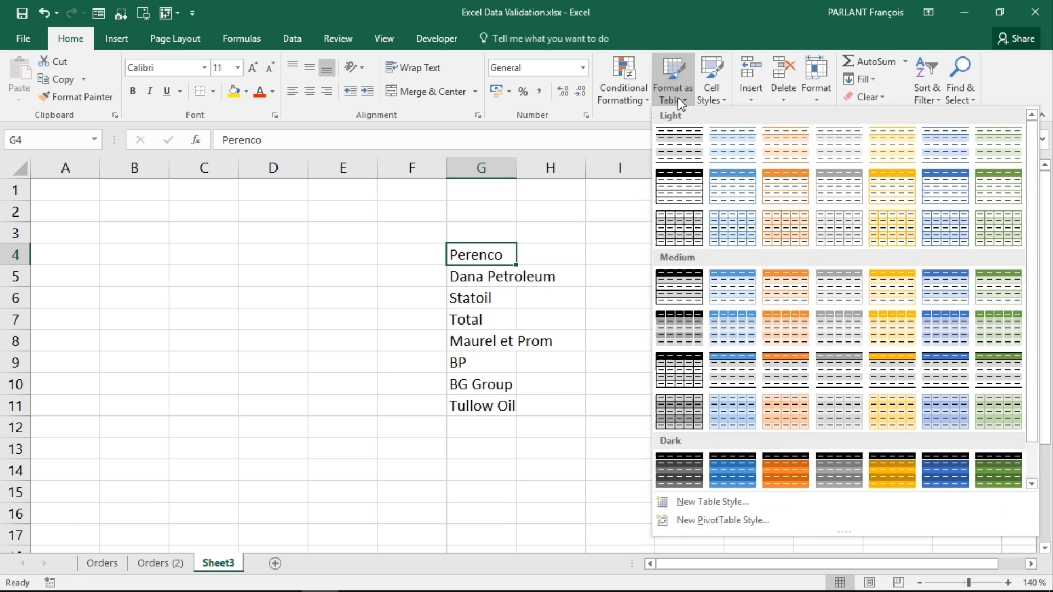
{"action": "left_click", "coordinate": [946, 326]}
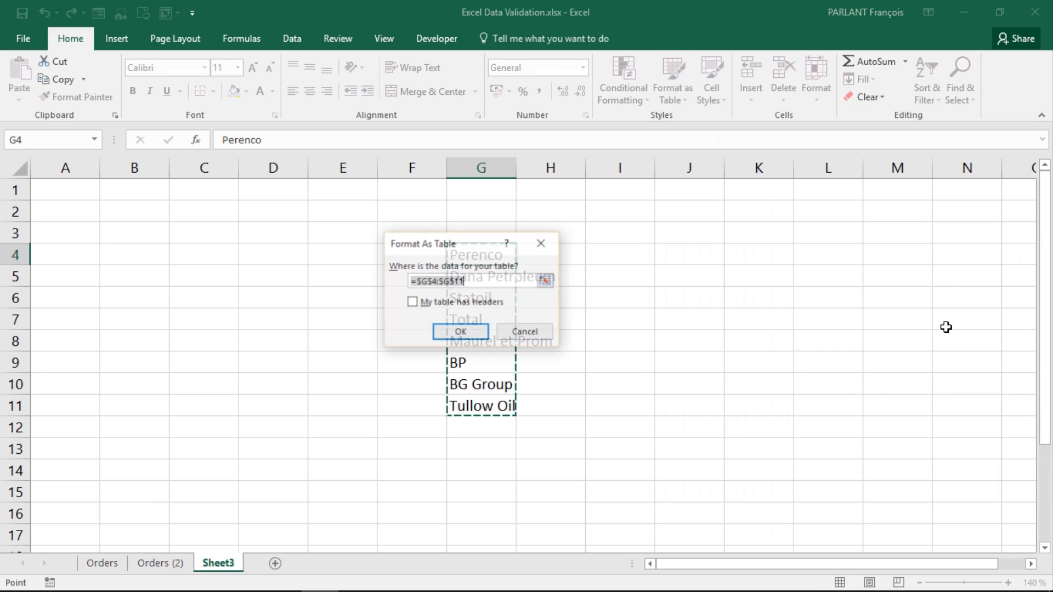
{"action": "left_click_drag", "start_coordinate": [475, 252], "coordinate": [748, 218]}
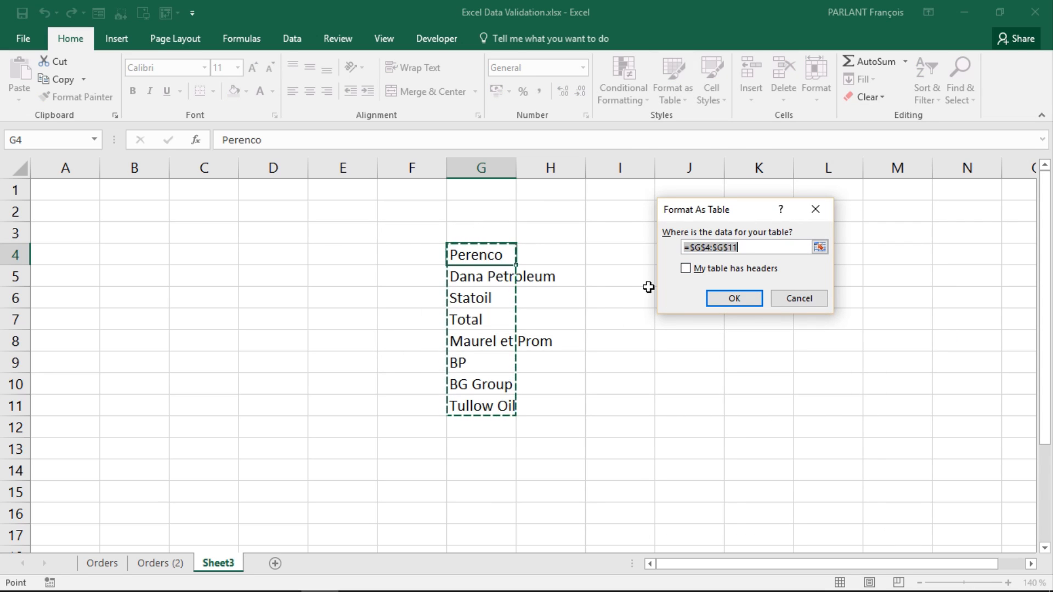
{"action": "left_click", "coordinate": [738, 300]}
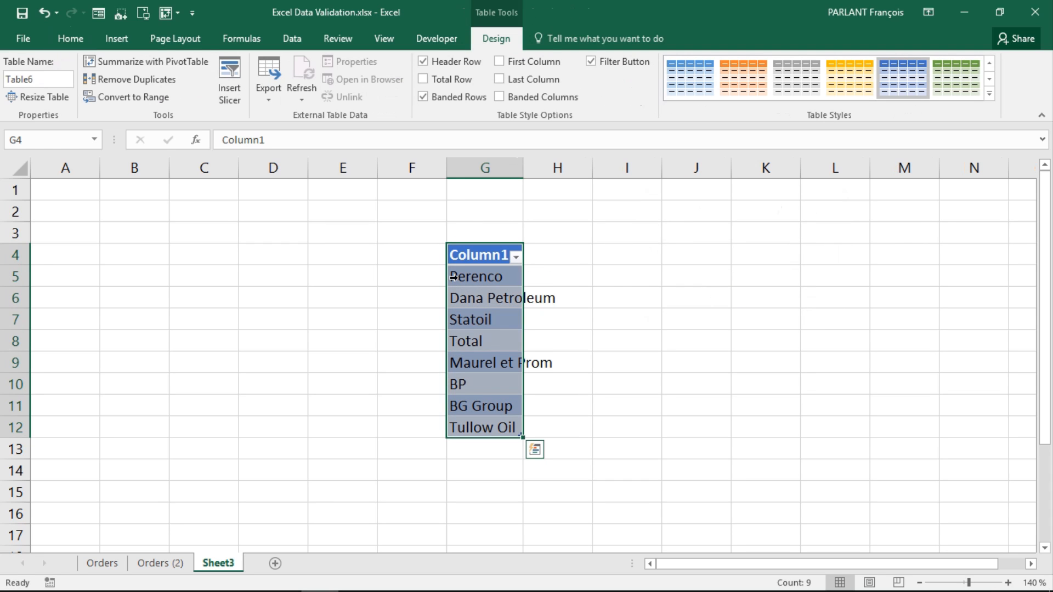
- Rename the new table's column header in G4 as Clients
{"action": "left_click", "coordinate": [467, 255]}
{"action": "type", "text": "Cl"}
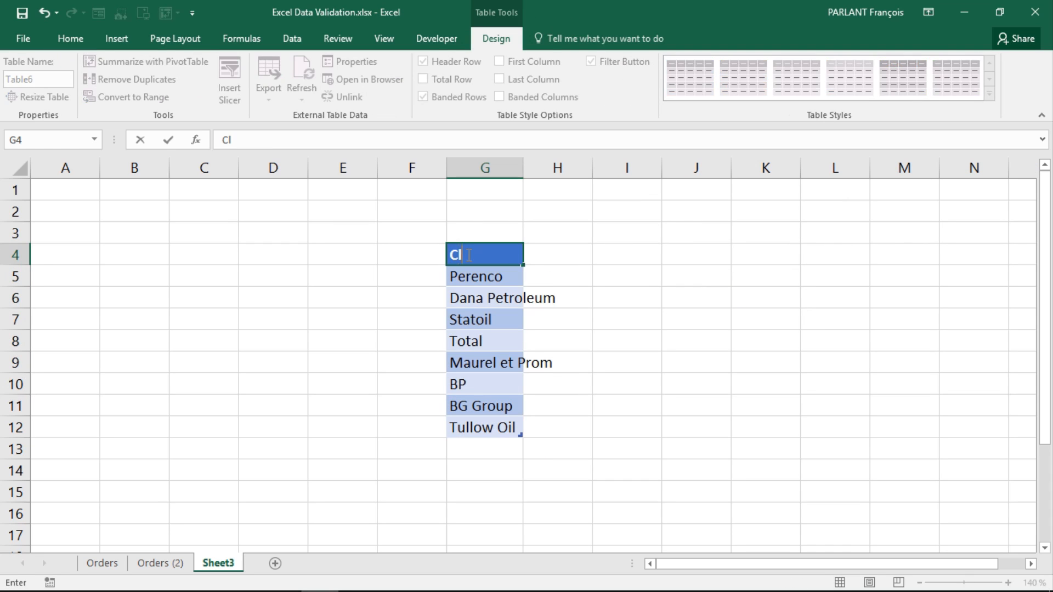
{"action": "type", "text": "ients"}
{"action": "key", "text": "Return"}
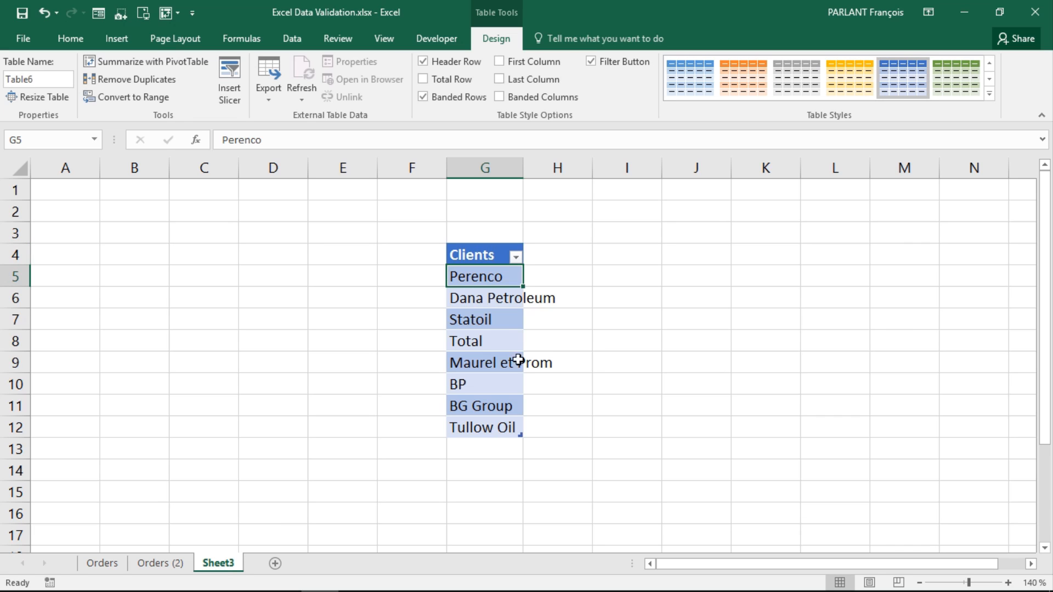
- Rename Sheet3 as Lists
{"action": "double_click", "coordinate": [223, 568]}
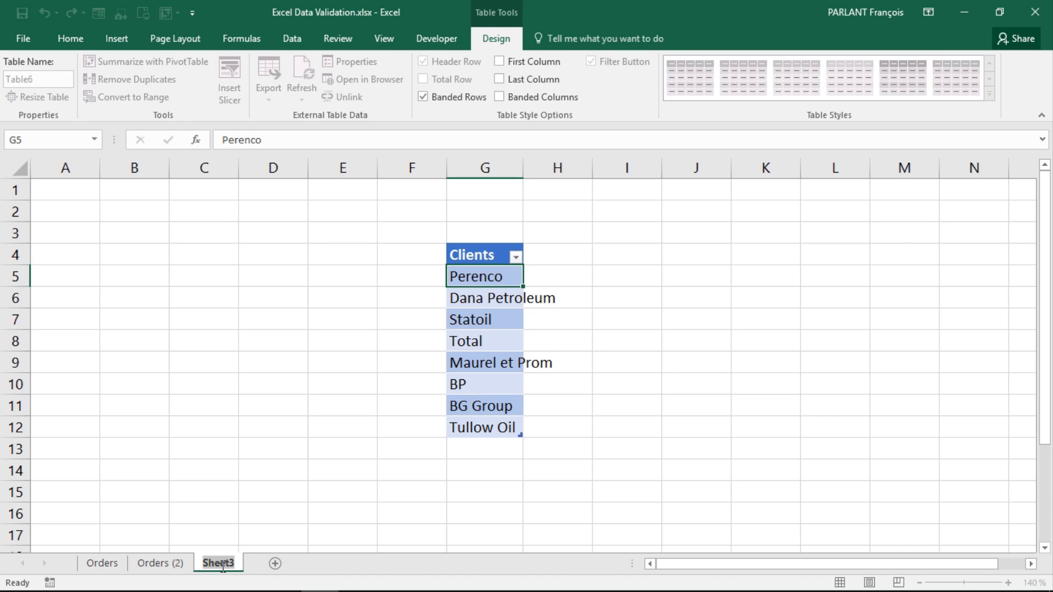
{"action": "type", "text": "Clients"}
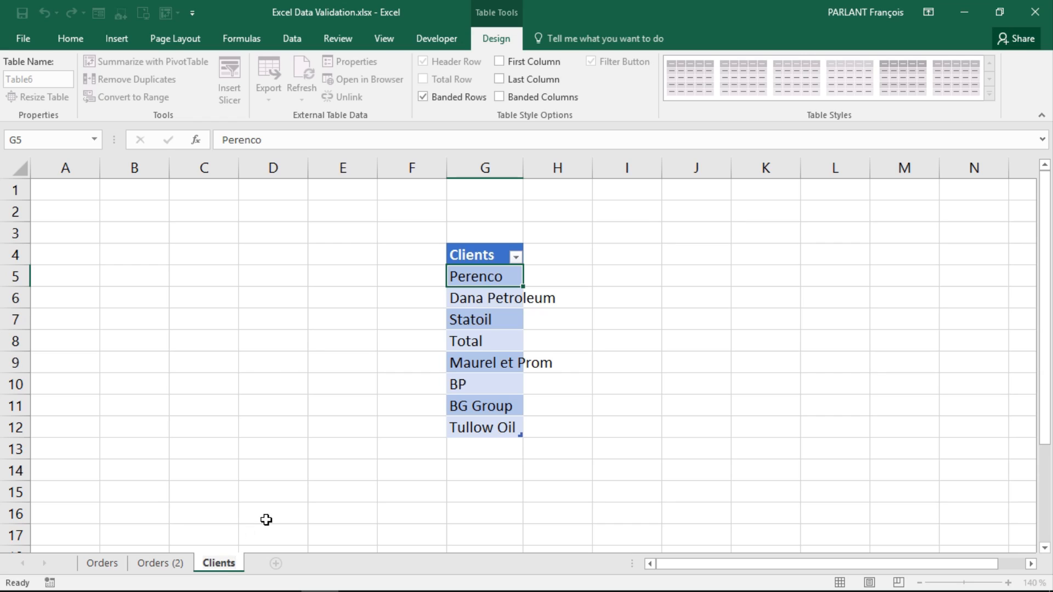
{"action": "key", "text": "BackSpace"}
{"action": "key", "text": "BackSpace"}
{"action": "key", "text": "BackSpace"}
{"action": "key", "text": "BackSpace"}
{"action": "key", "text": "BackSpace"}
{"action": "key", "text": "BackSpace"}
{"action": "key", "text": "BackSpace"}
{"action": "type", "text": "L"}
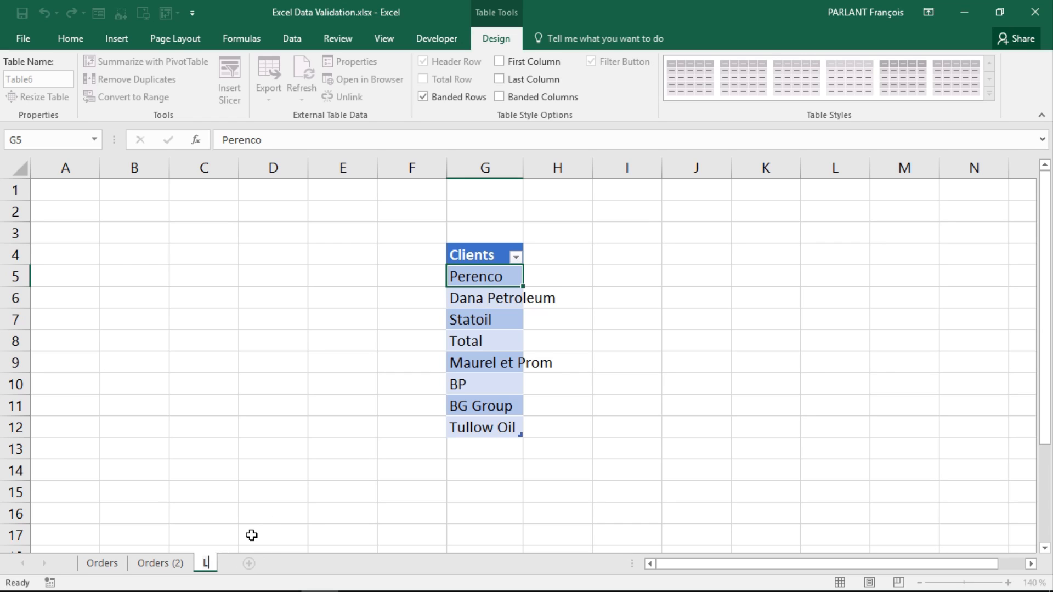
{"action": "type", "text": "ists"}
{"action": "key", "text": "Return"}
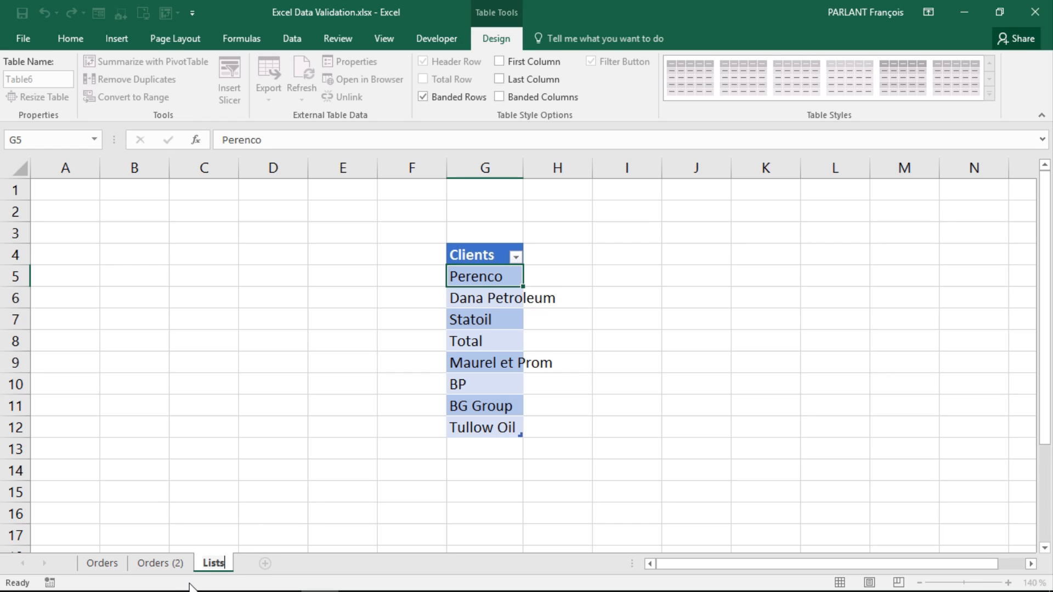
{"action": "left_click", "coordinate": [279, 517]}
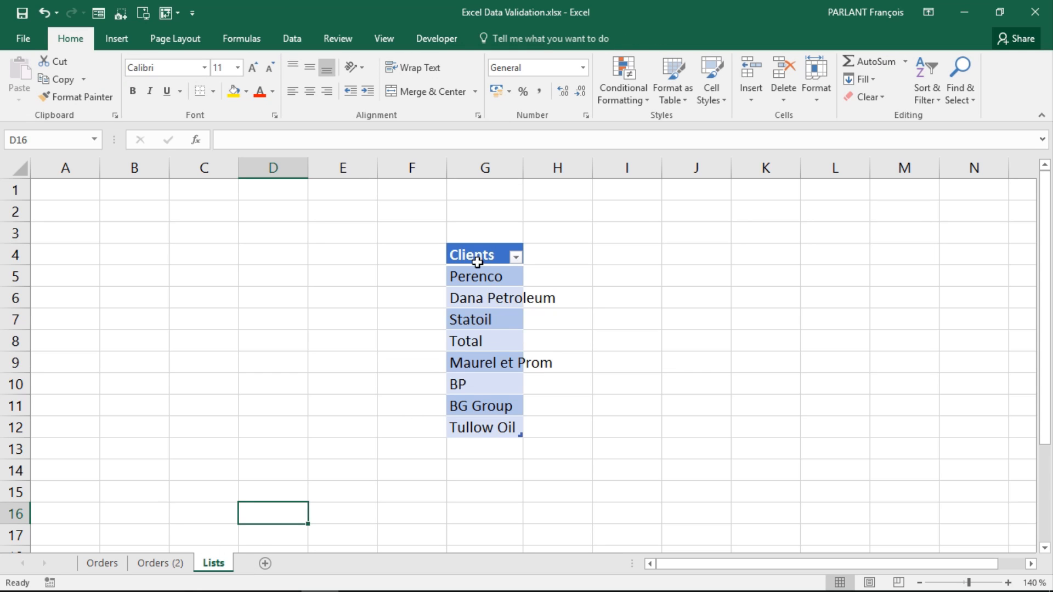
- Assign the name ClientList to the client entries in G5:G12 and reselect the range to check it
{"action": "left_click", "coordinate": [481, 282]}
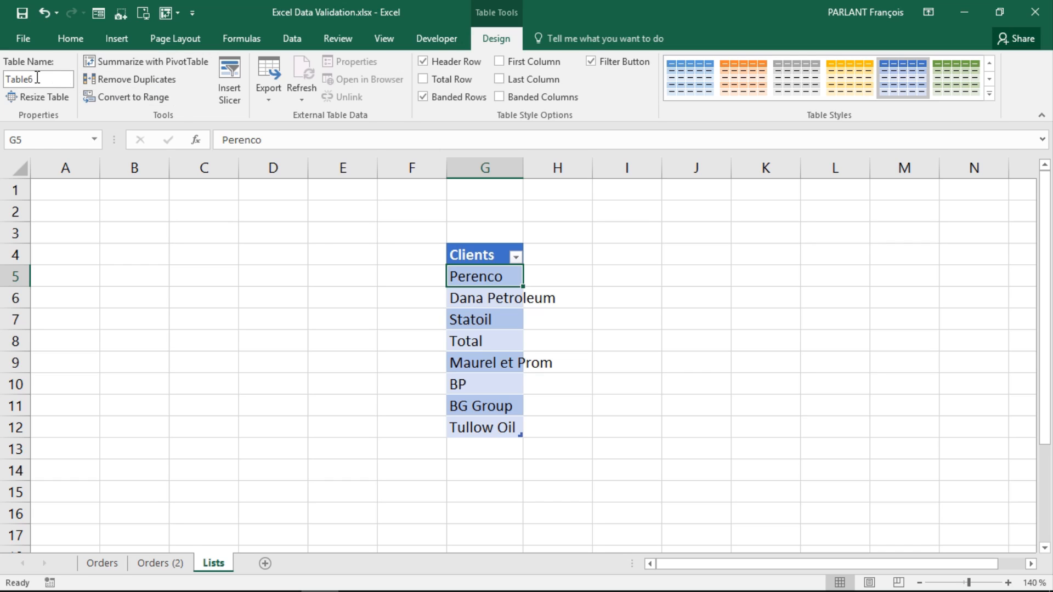
{"action": "left_click", "coordinate": [478, 245]}
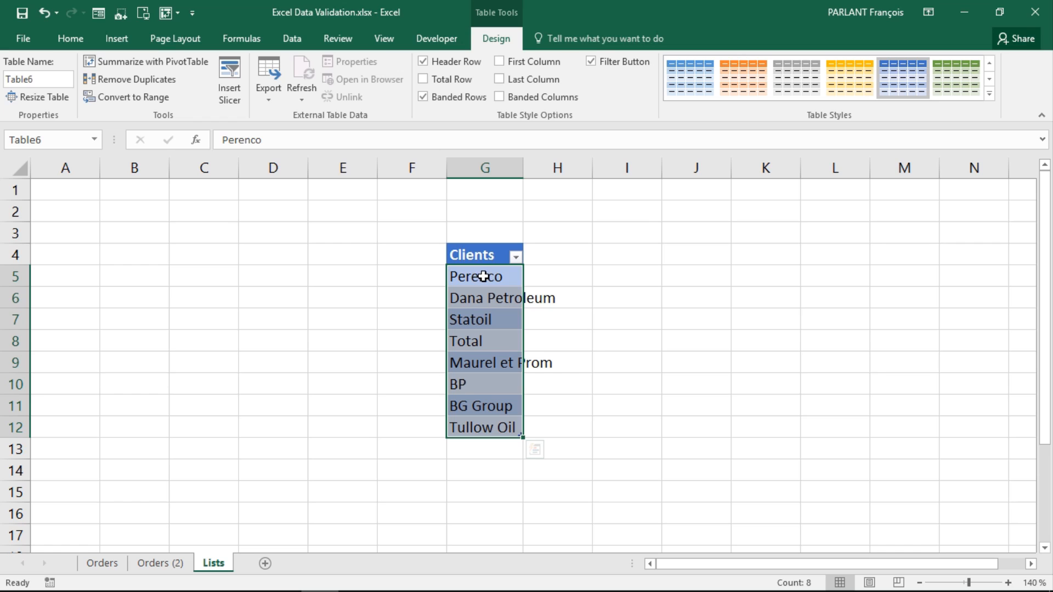
{"action": "left_click_drag", "start_coordinate": [477, 275], "coordinate": [489, 428]}
{"action": "left_click", "coordinate": [58, 140]}
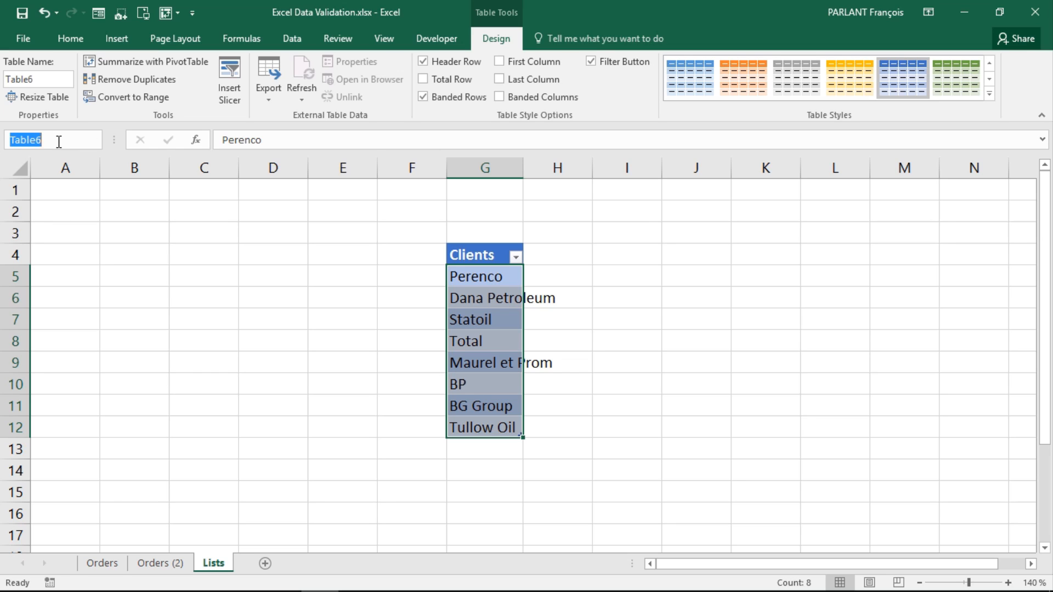
{"action": "type", "text": "ClientList"}
{"action": "key", "text": "Return"}
{"action": "left_click", "coordinate": [58, 141]}
{"action": "left_click", "coordinate": [74, 139]}
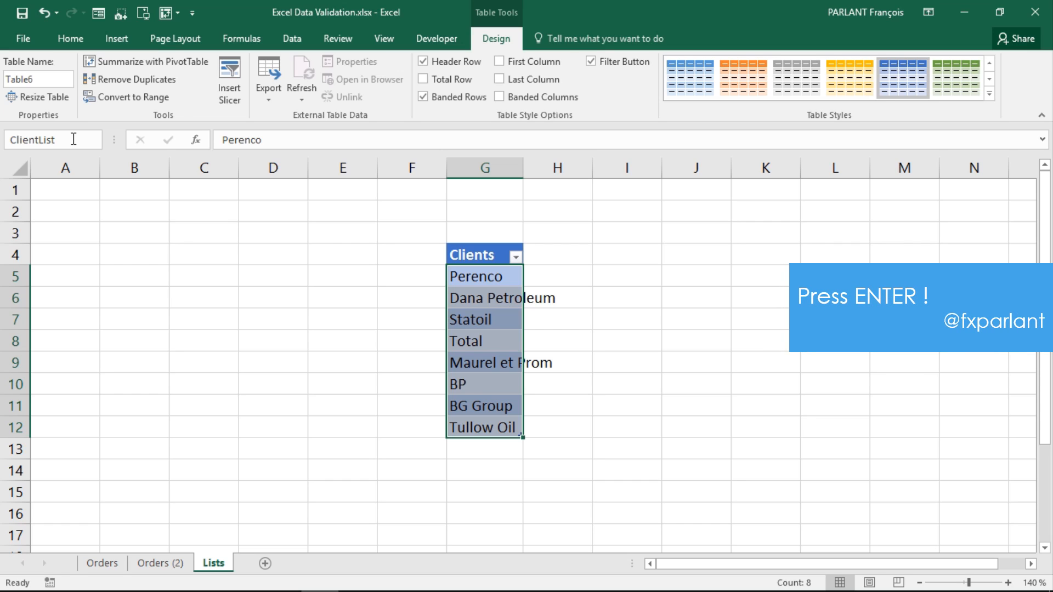
{"action": "key", "text": "Return"}
{"action": "left_click", "coordinate": [317, 258]}
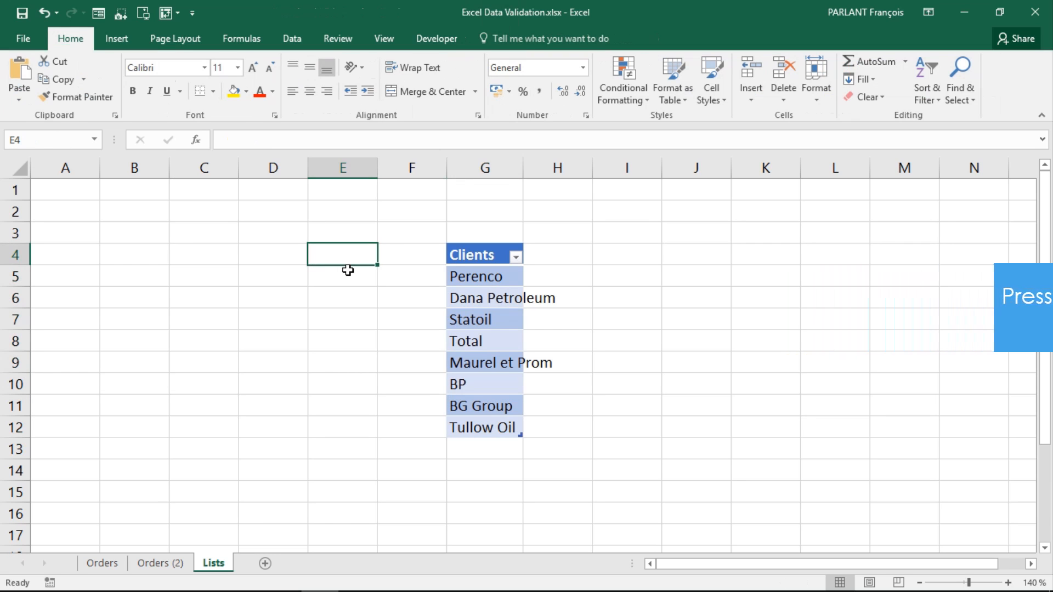
{"action": "left_click_drag", "start_coordinate": [493, 280], "coordinate": [494, 427]}
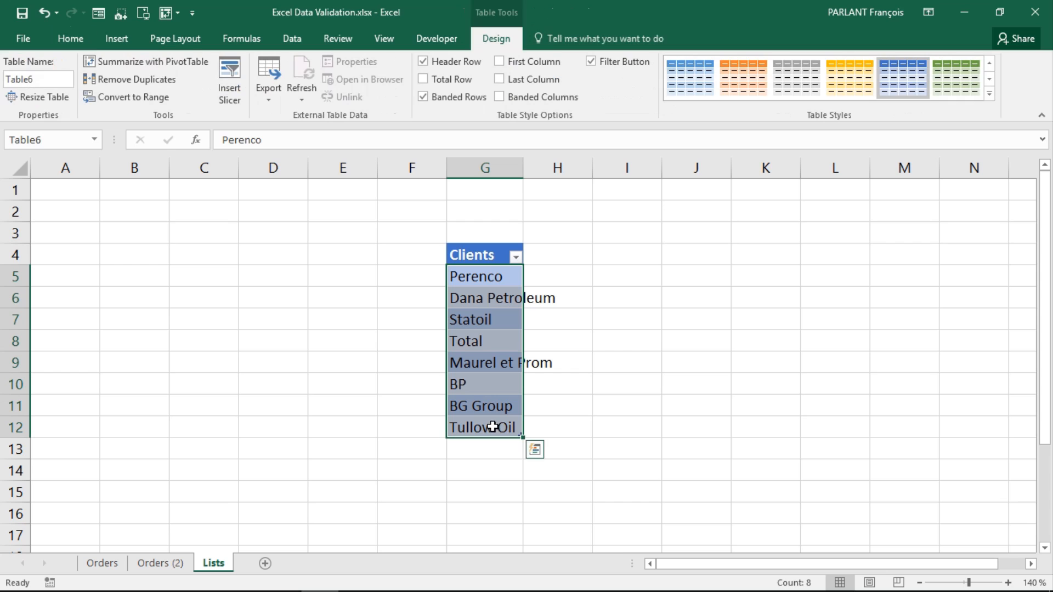
- Apply list data validation to the Client column of the table on Orders (2), using =ClientList as the source
{"action": "left_click", "coordinate": [173, 566]}
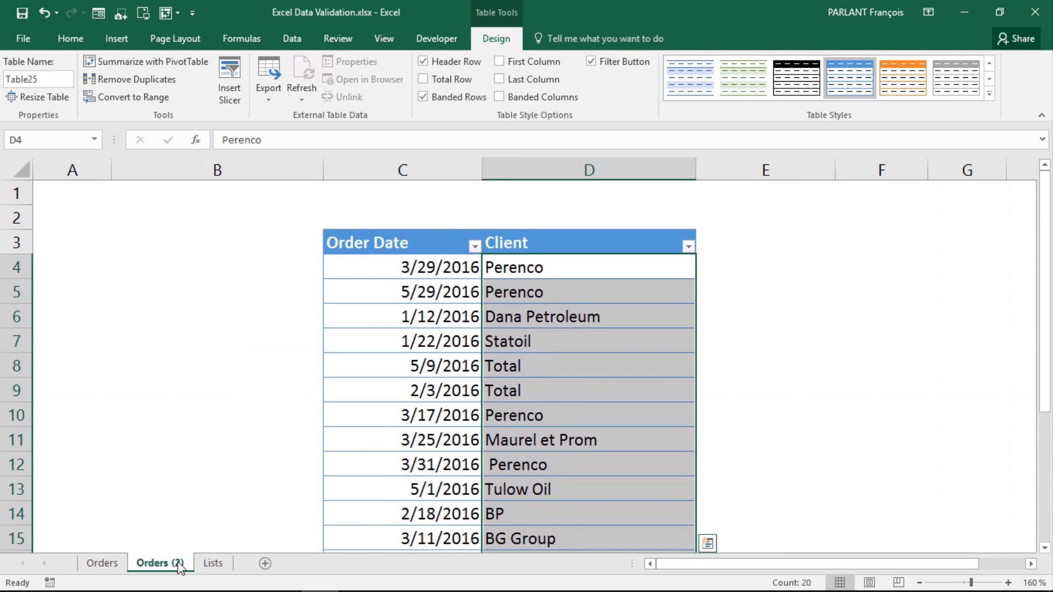
{"action": "left_click", "coordinate": [590, 388]}
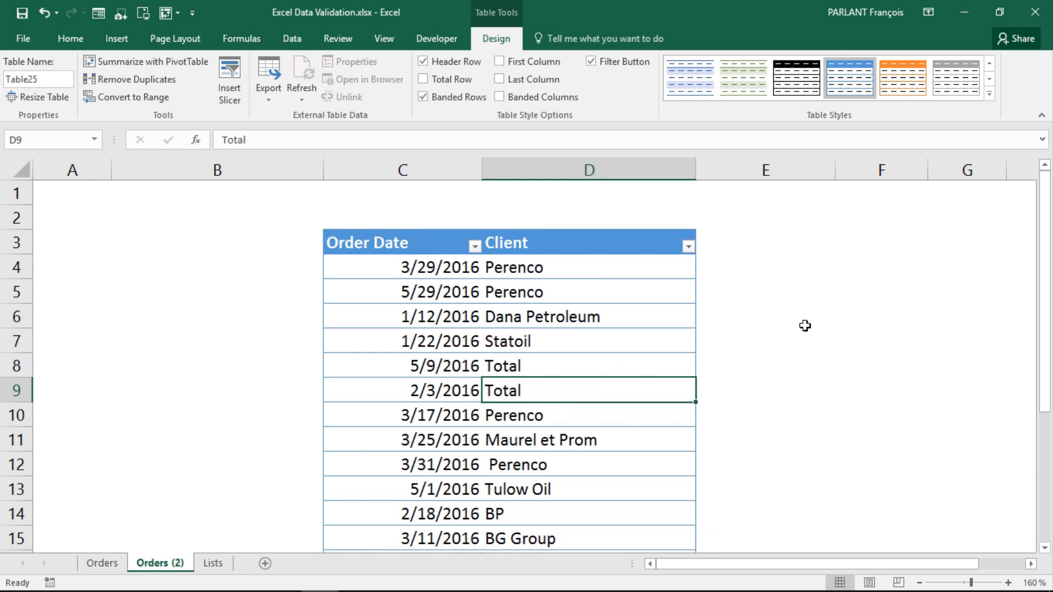
{"action": "left_click", "coordinate": [579, 232]}
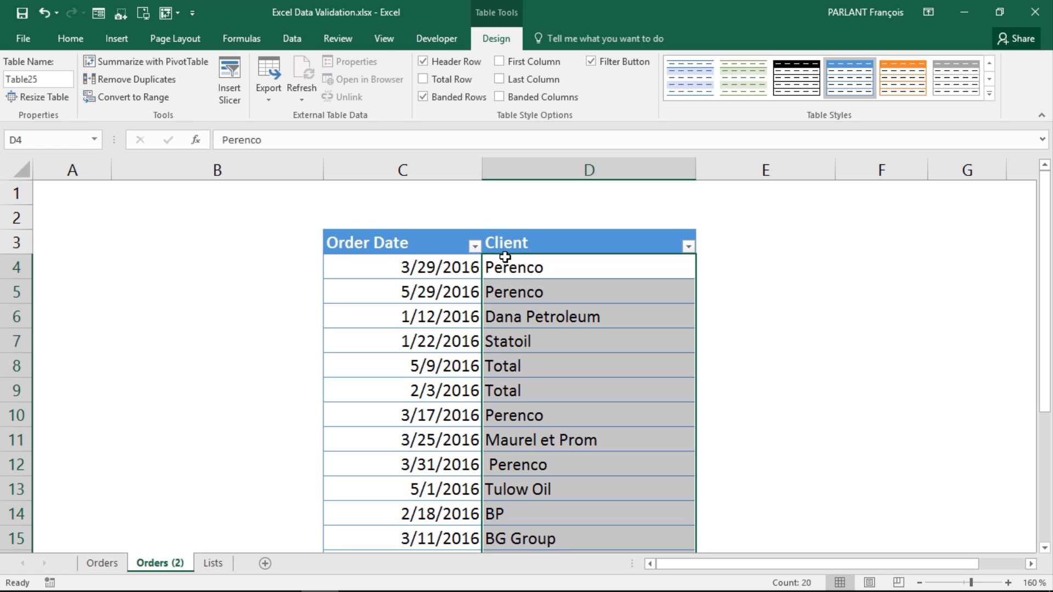
{"action": "left_click", "coordinate": [291, 37]}
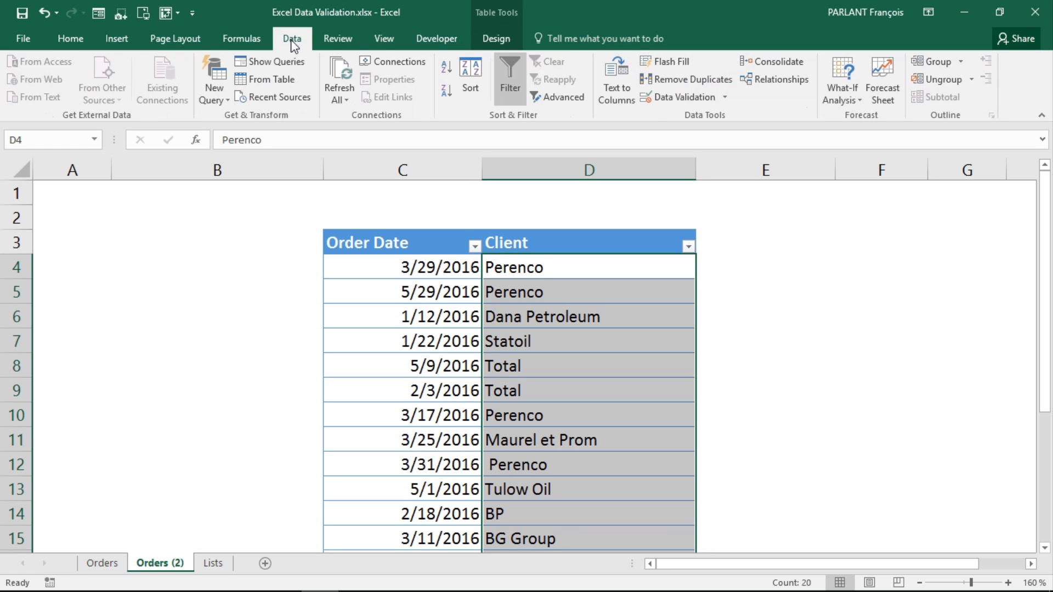
{"action": "left_click", "coordinate": [686, 97]}
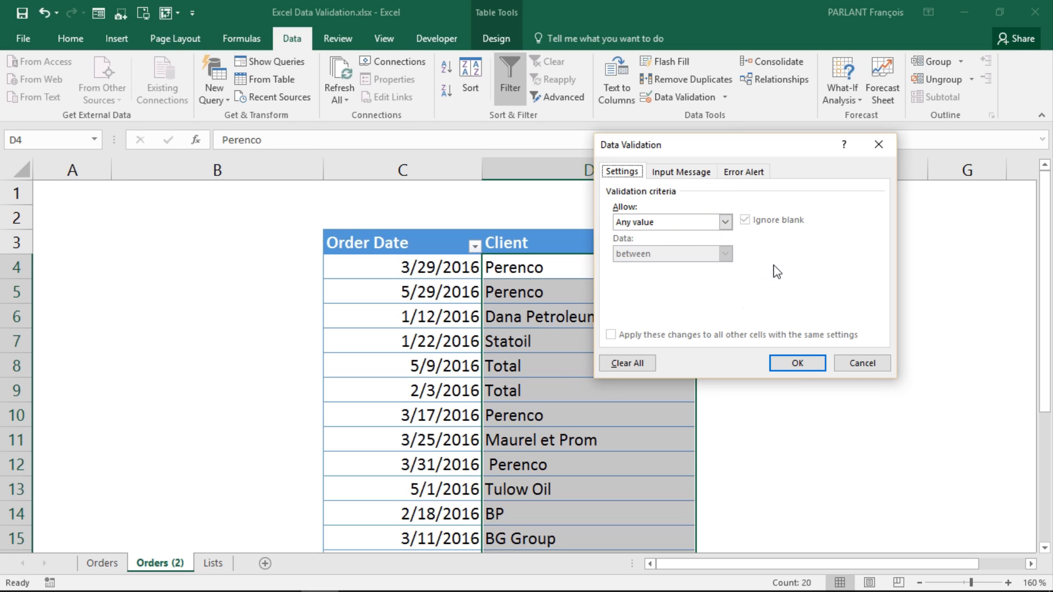
{"action": "left_click", "coordinate": [725, 222]}
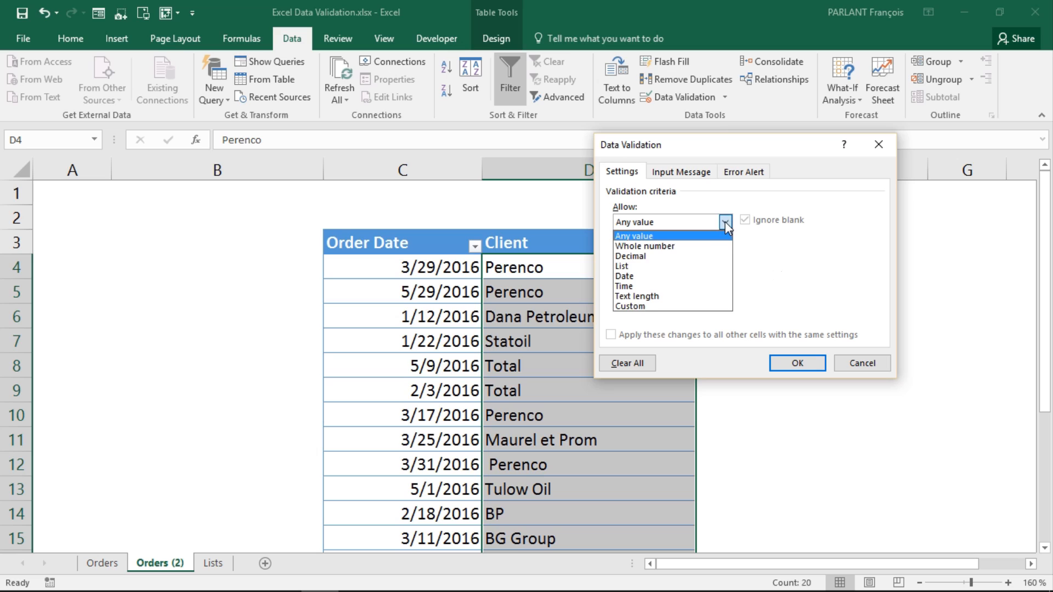
{"action": "left_click", "coordinate": [684, 267]}
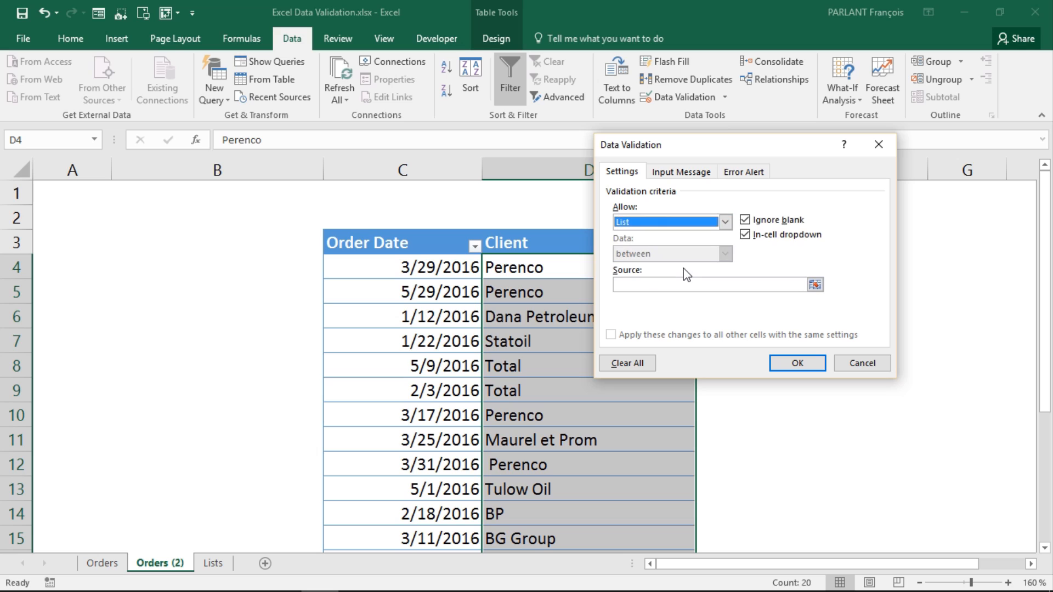
{"action": "left_click", "coordinate": [707, 285]}
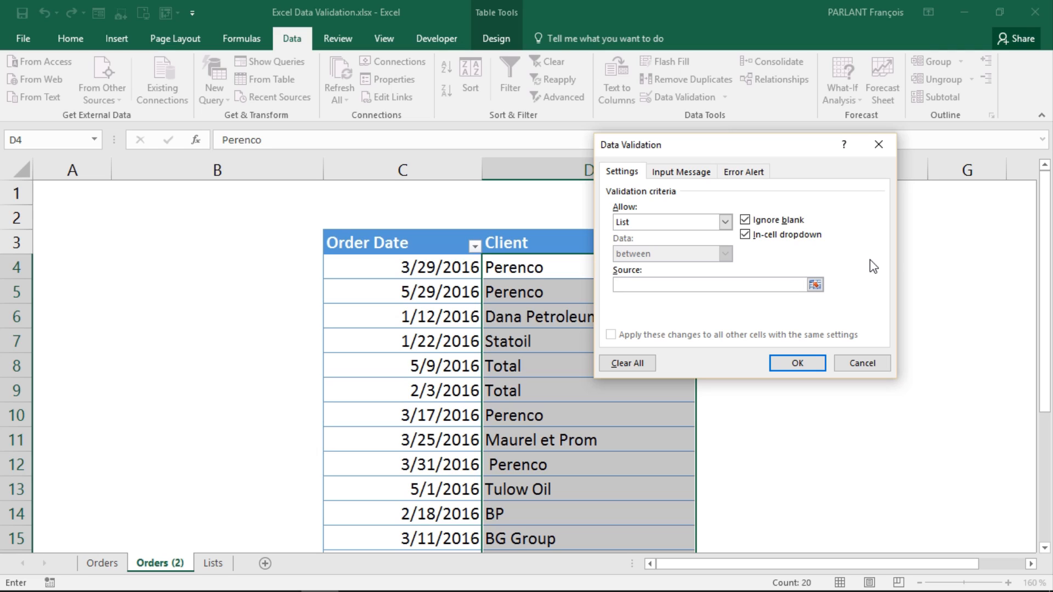
{"action": "type", "text": "=ClientList"}
{"action": "left_click", "coordinate": [797, 364]}
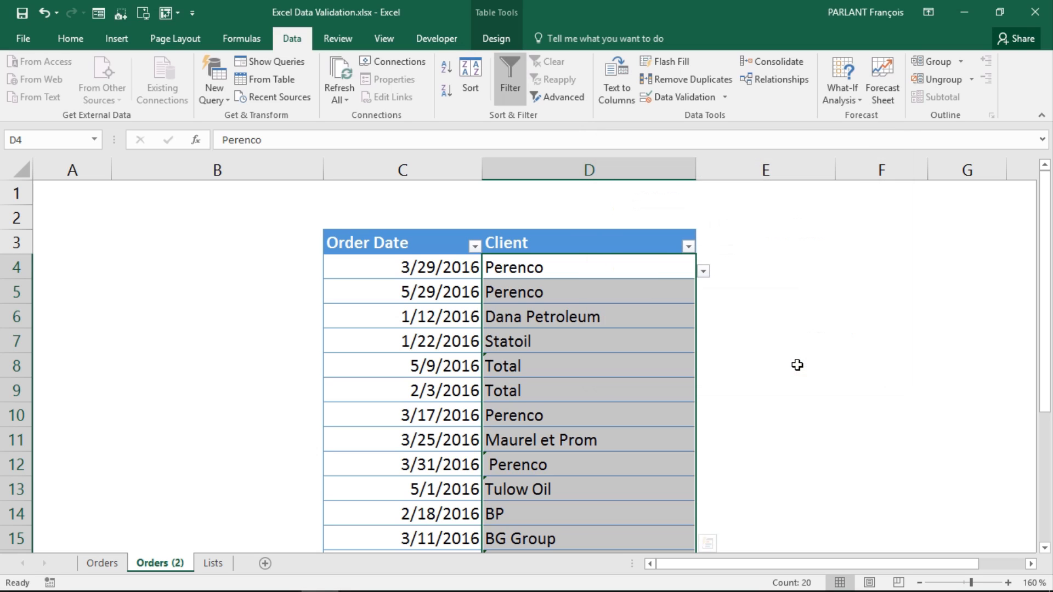
- Check the choices offered by the validation drop-down list in client cell D5
{"action": "left_click", "coordinate": [675, 342]}
{"action": "left_click", "coordinate": [661, 291]}
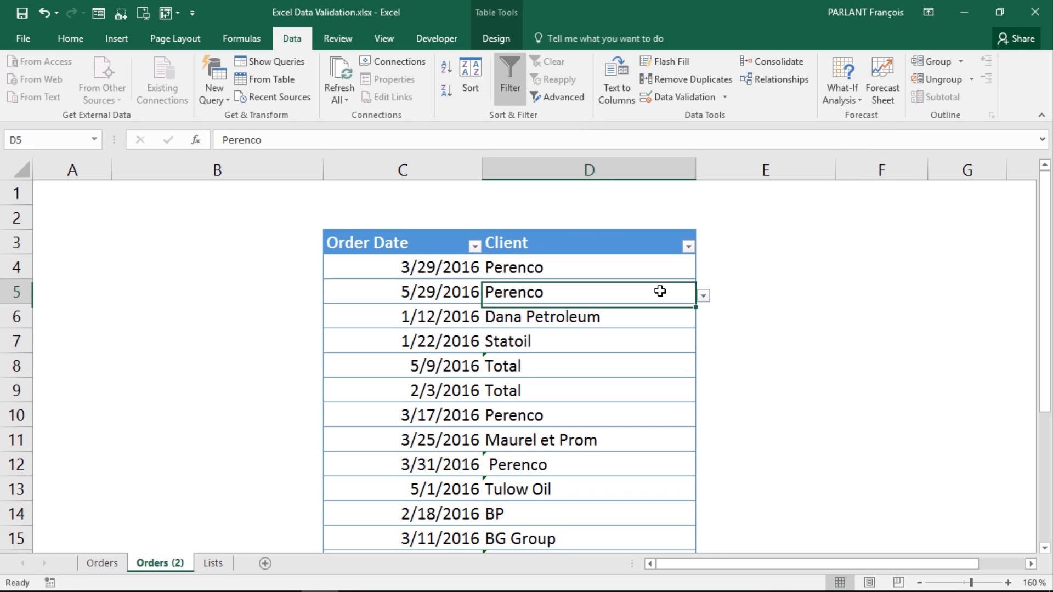
{"action": "left_click", "coordinate": [702, 297]}
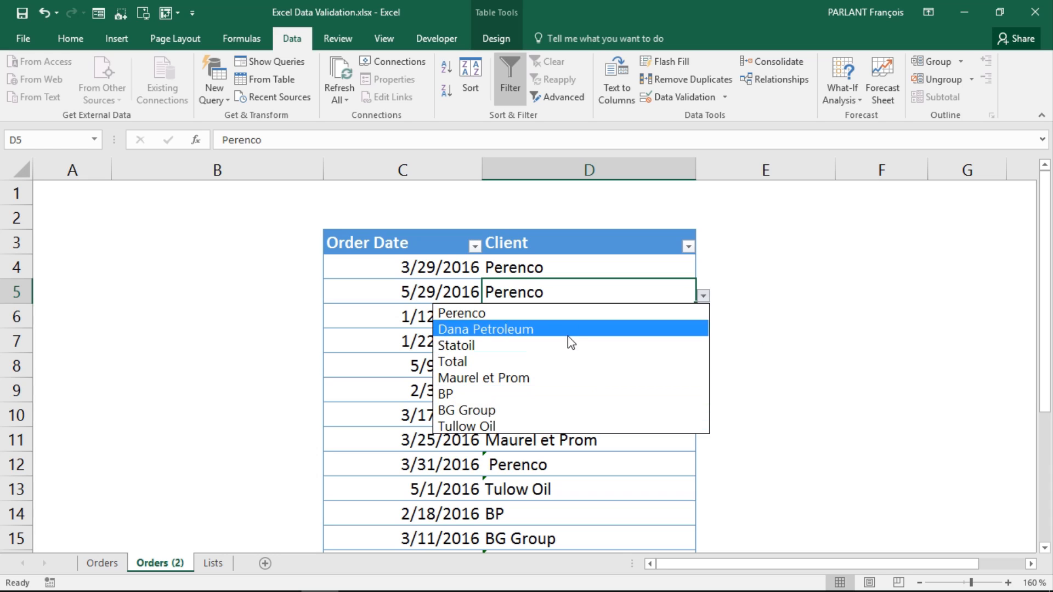
{"action": "key", "text": "Escape"}
- Sort the Clients table on the Lists sheet from A to Z
{"action": "left_click", "coordinate": [213, 563]}
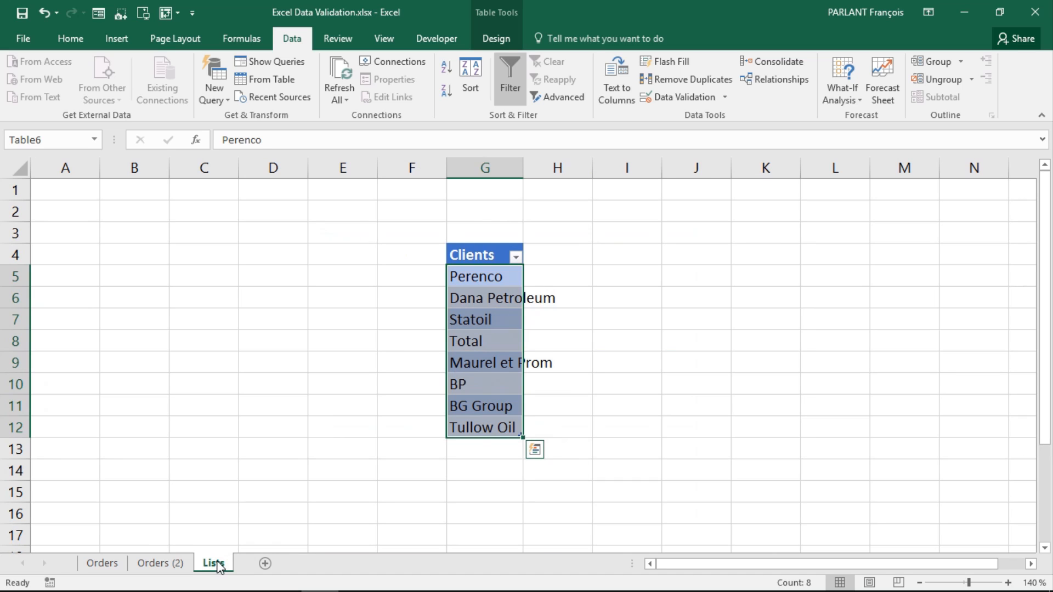
{"action": "left_click", "coordinate": [515, 256]}
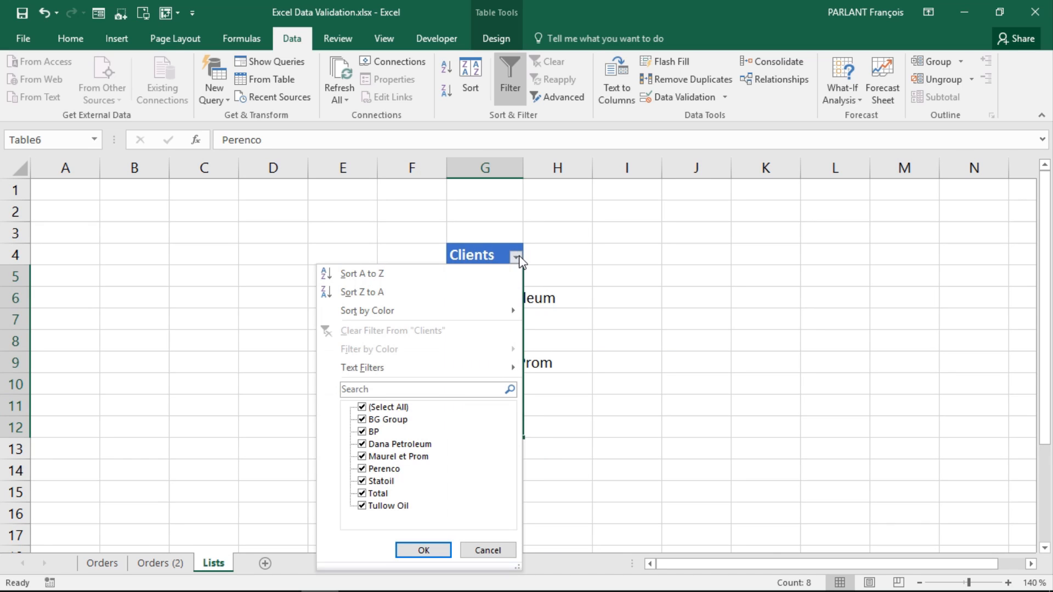
{"action": "left_click", "coordinate": [462, 274]}
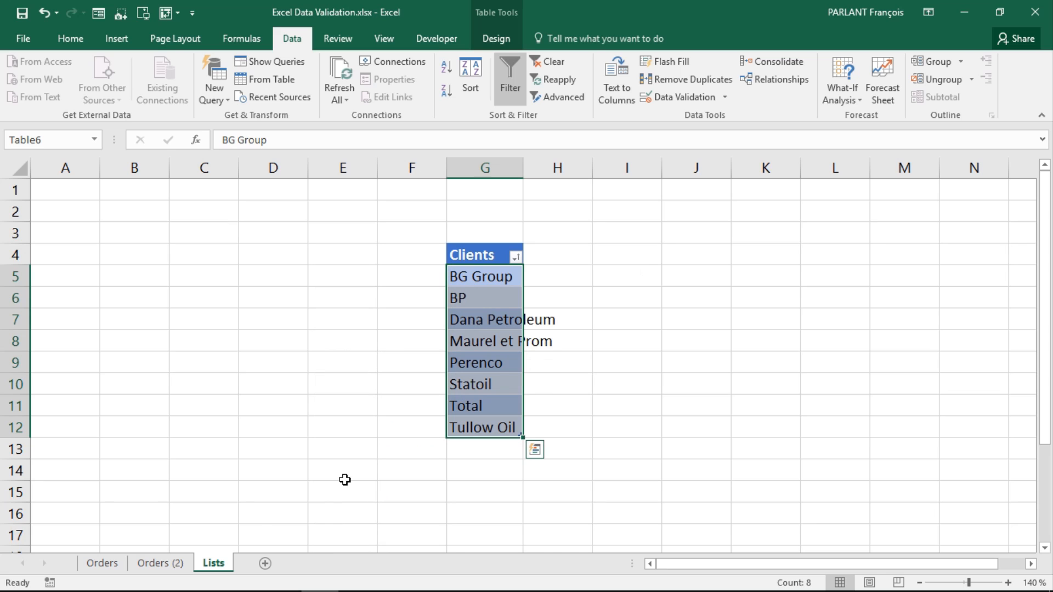
- Check the order of the choices in the drop-down list of client cell D9 on Orders (2)
{"action": "left_click", "coordinate": [181, 563]}
{"action": "left_click", "coordinate": [586, 392]}
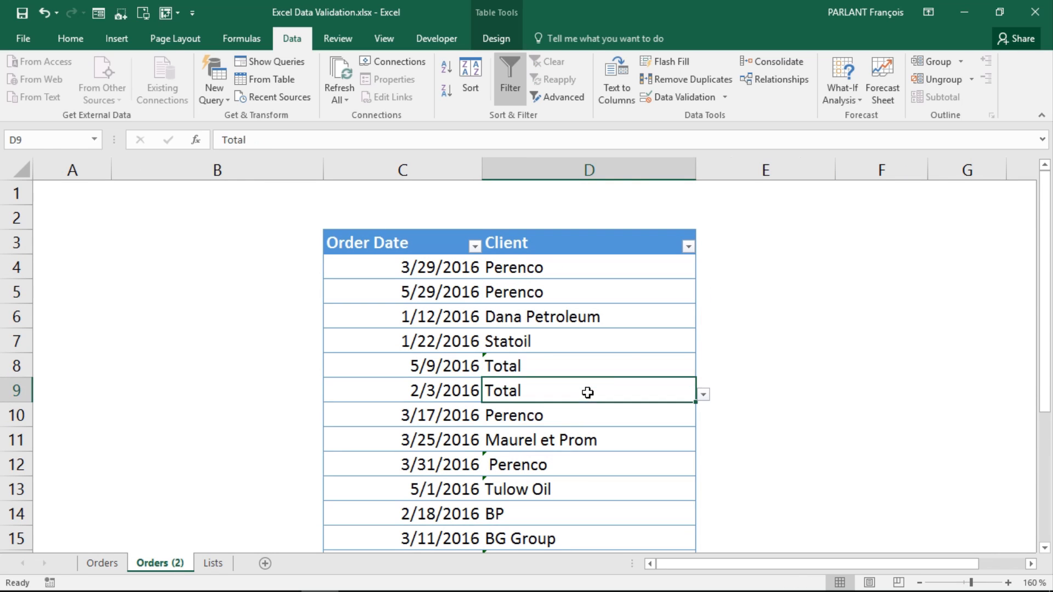
{"action": "left_click", "coordinate": [704, 394]}
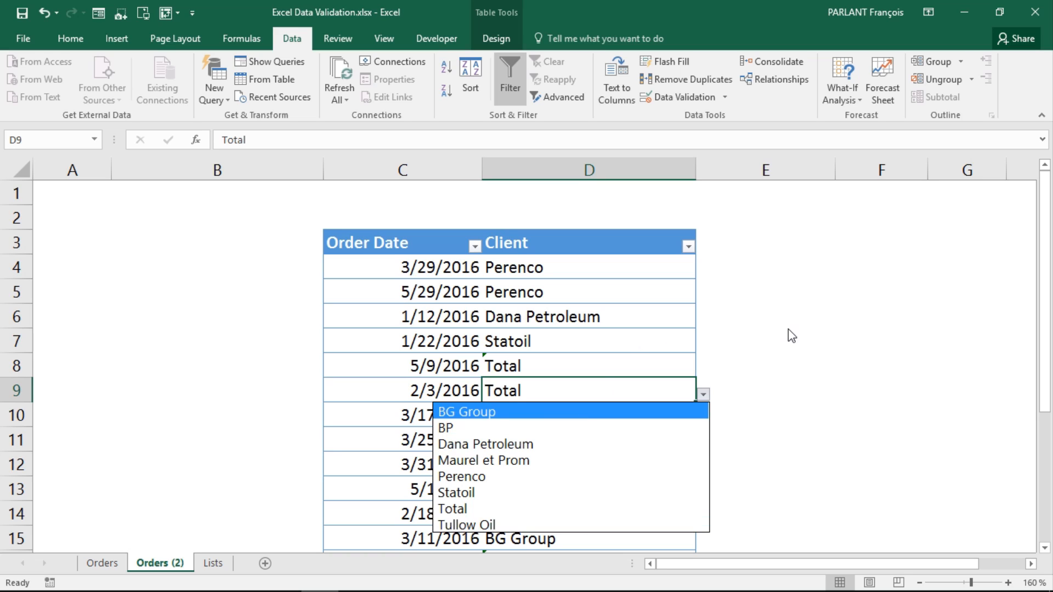
{"action": "key", "text": "Escape"}
{"action": "left_click", "coordinate": [604, 317]}
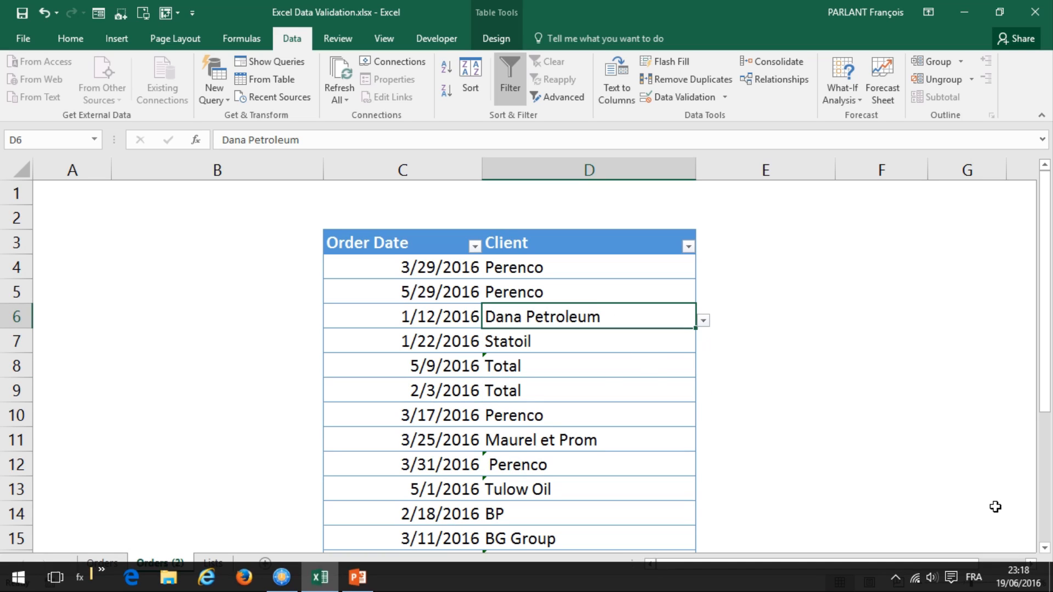
- Try to recommit the existing client entry in D8 without changing it, and cancel the edit
{"action": "left_click", "coordinate": [1007, 583]}
{"action": "left_click", "coordinate": [1007, 582]}
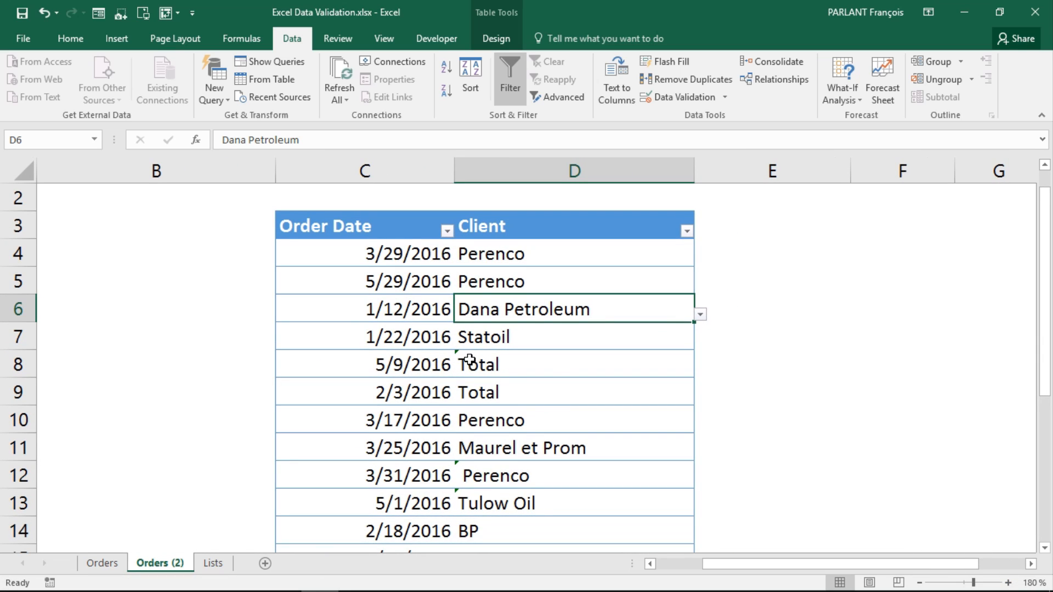
{"action": "left_click", "coordinate": [567, 367]}
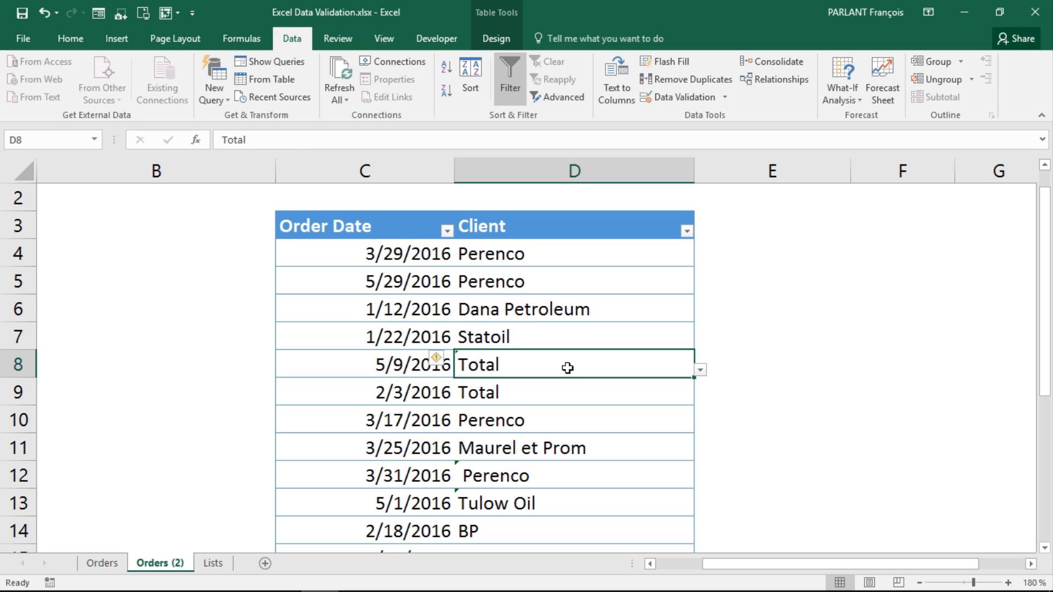
{"action": "left_click", "coordinate": [700, 370]}
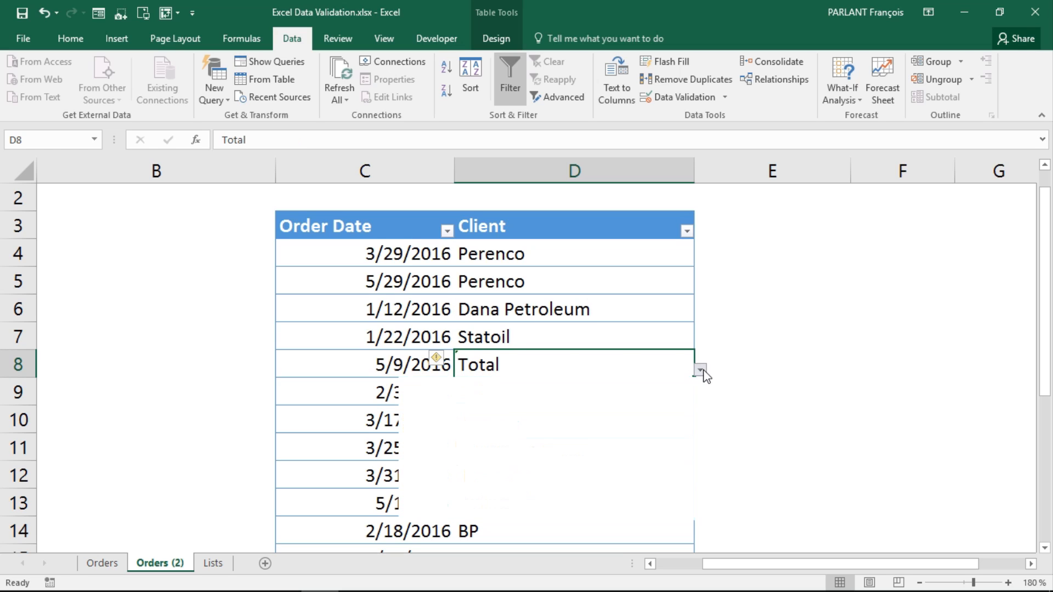
{"action": "left_click", "coordinate": [628, 355]}
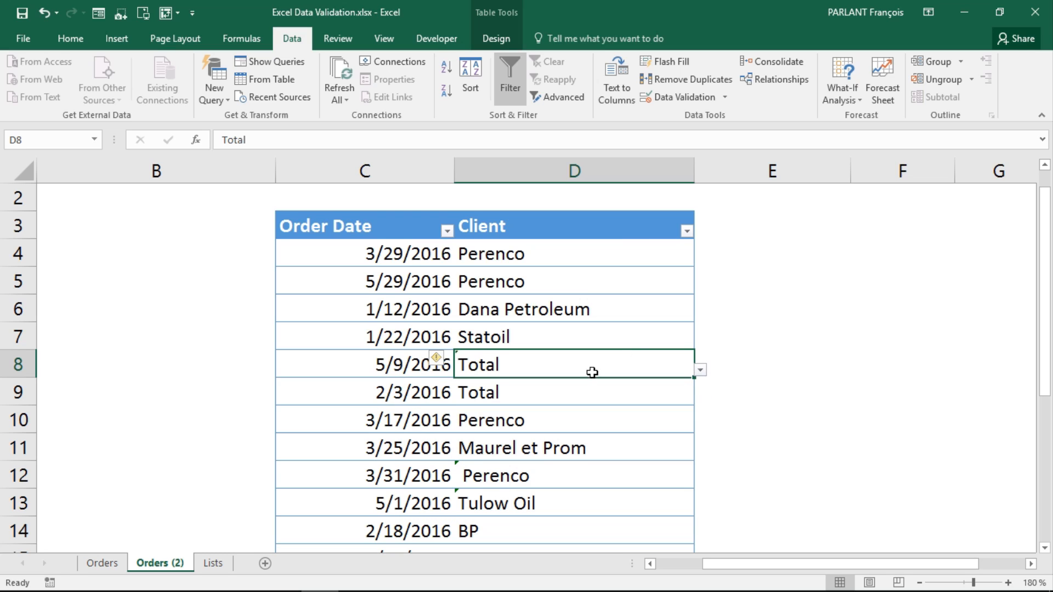
{"action": "left_click", "coordinate": [348, 138]}
{"action": "left_click", "coordinate": [737, 348]}
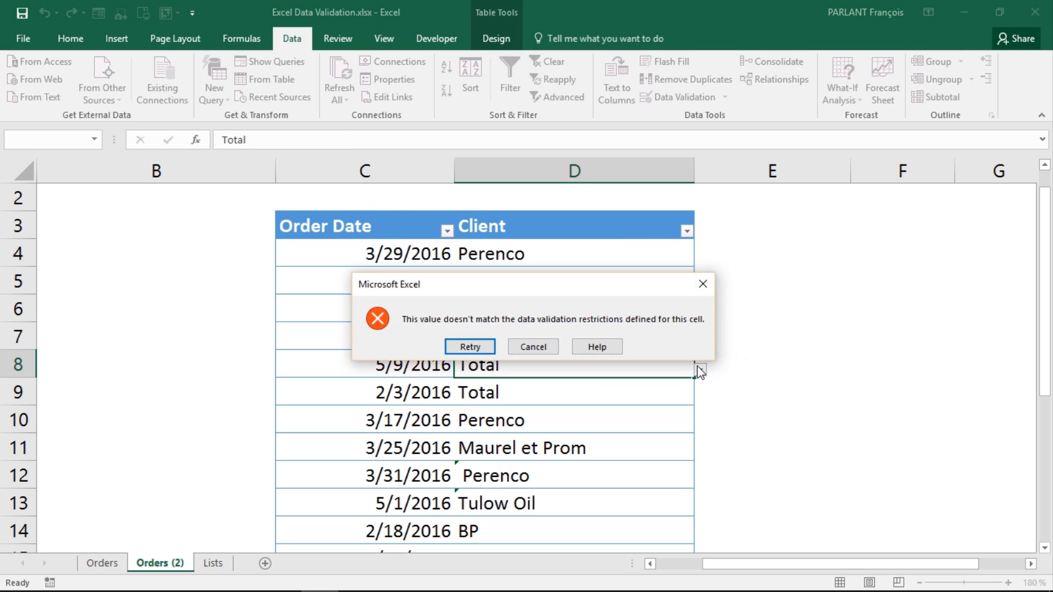
{"action": "left_click", "coordinate": [557, 347]}
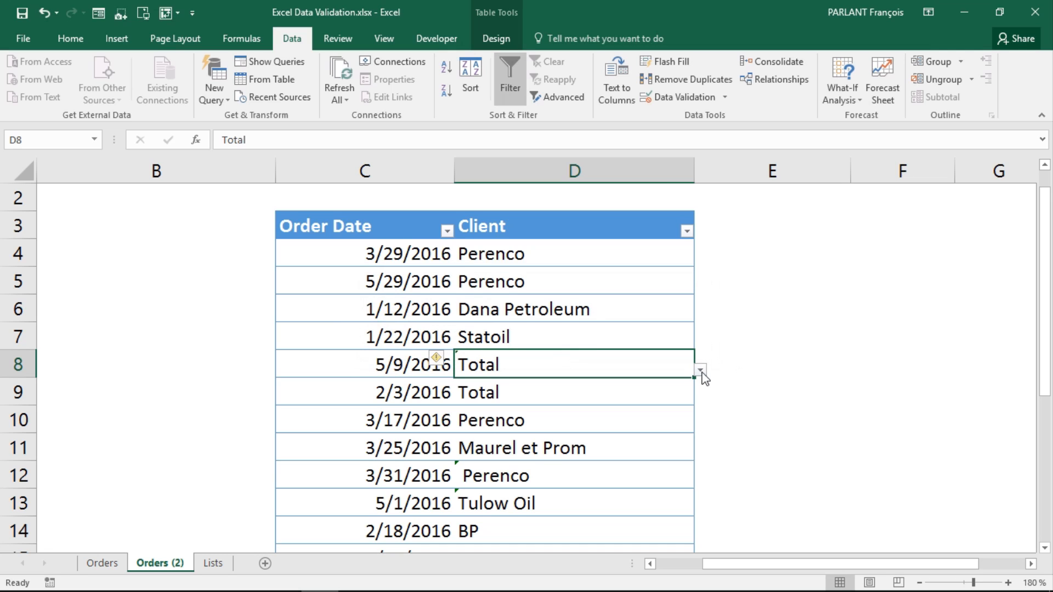
- Correct the flagged clients with choices from their drop-down lists: Total in D8, Perenco in D12 and Tullow Oil in D13
{"action": "left_click", "coordinate": [700, 370]}
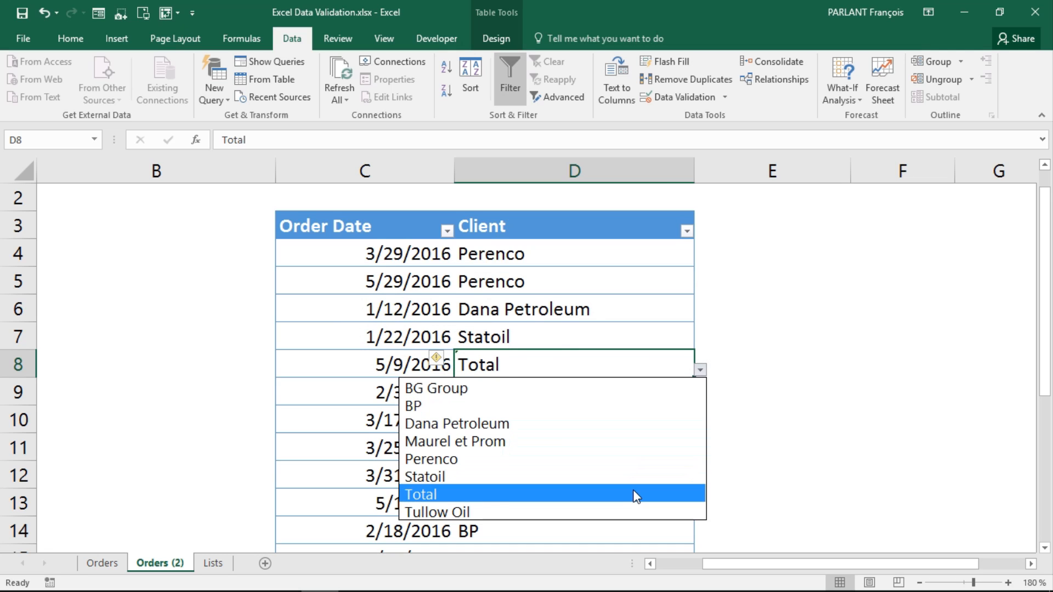
{"action": "left_click", "coordinate": [634, 494]}
{"action": "left_click", "coordinate": [549, 475]}
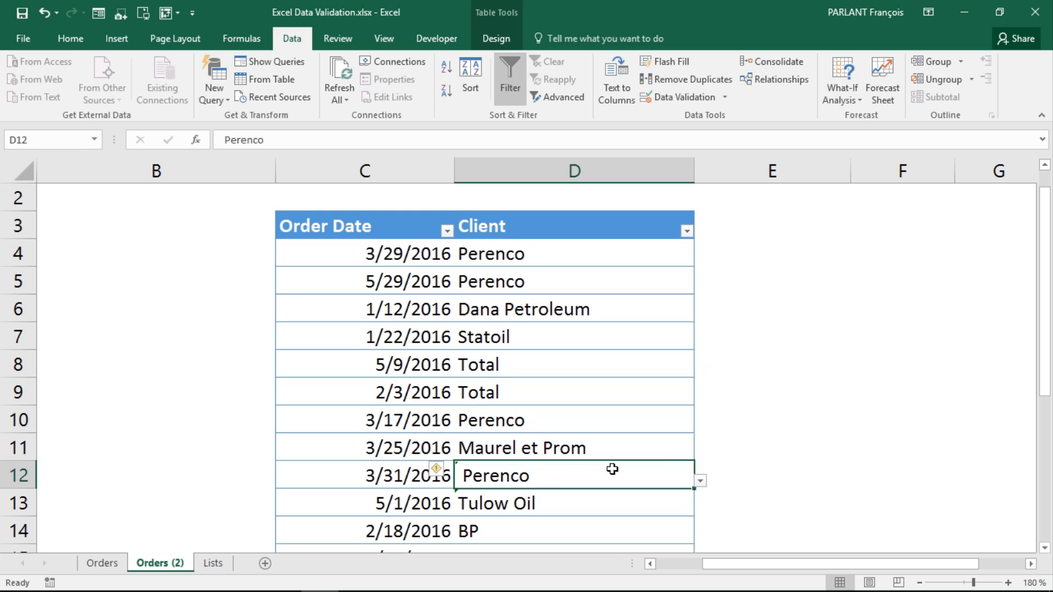
{"action": "left_click", "coordinate": [700, 481]}
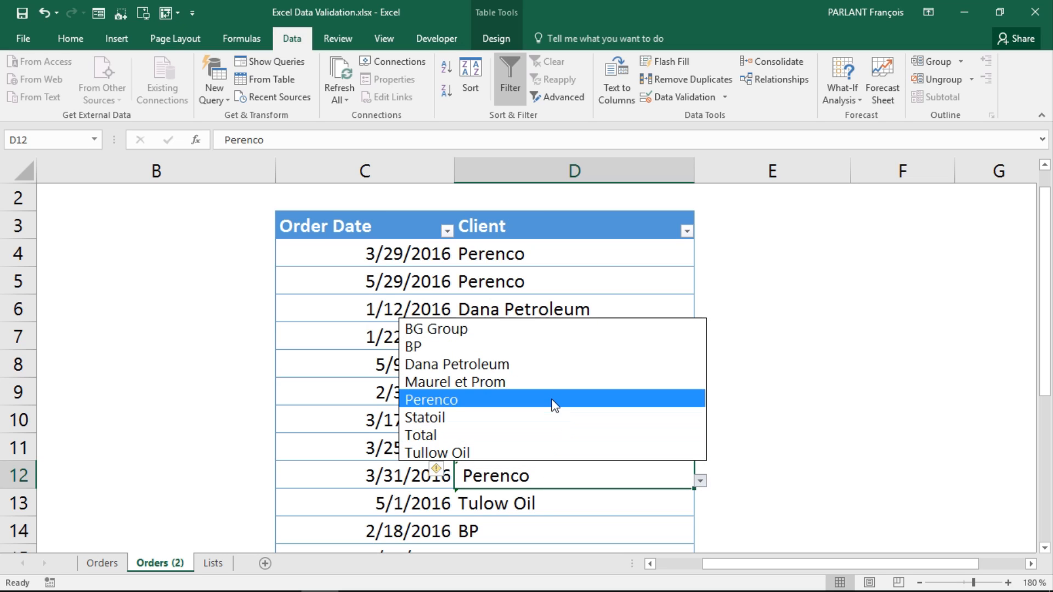
{"action": "left_click", "coordinate": [535, 400]}
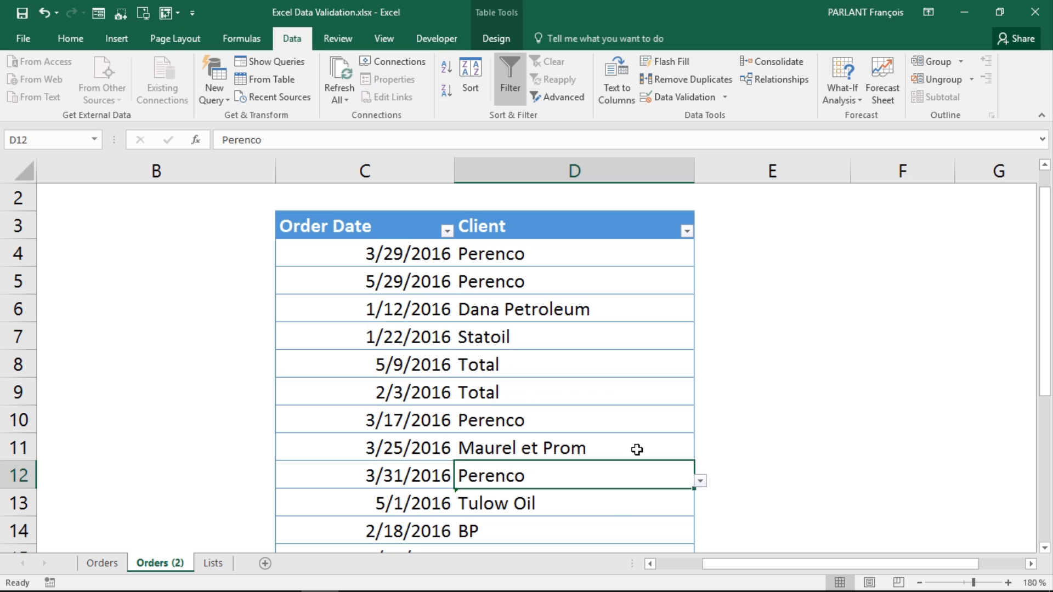
{"action": "left_click", "coordinate": [608, 504]}
{"action": "left_click", "coordinate": [700, 509]}
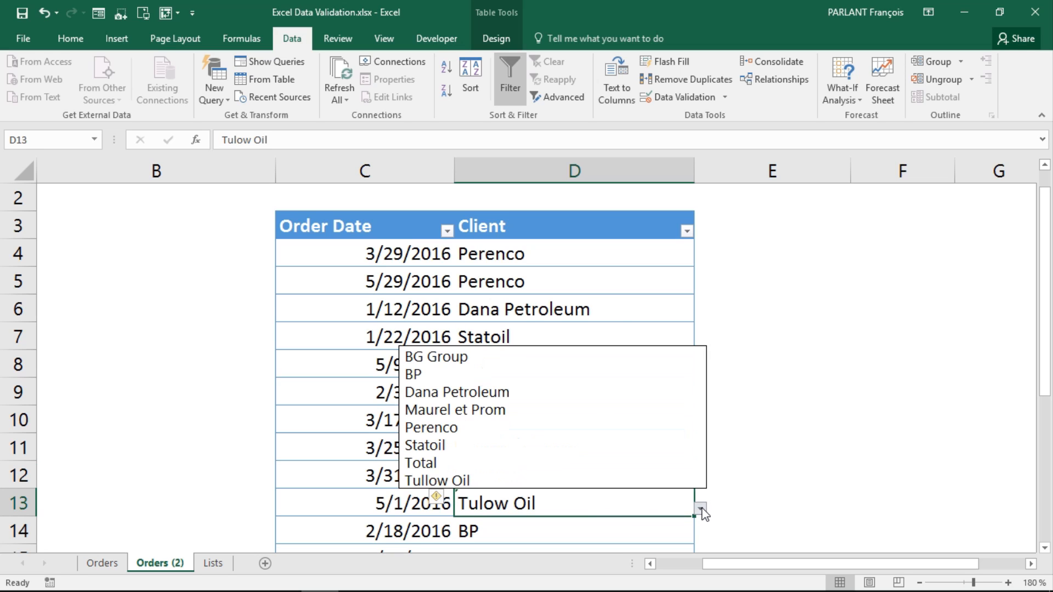
{"action": "left_click", "coordinate": [597, 481]}
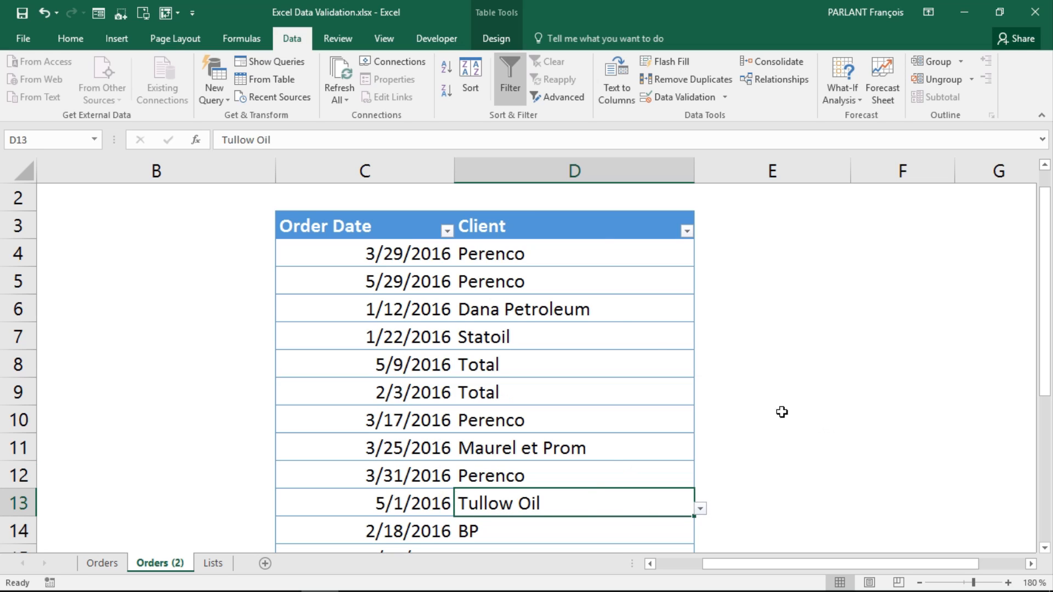
- Start a new order row directly below the table by entering the order date 19/06/2016 in C24
{"action": "left_click", "coordinate": [652, 354]}
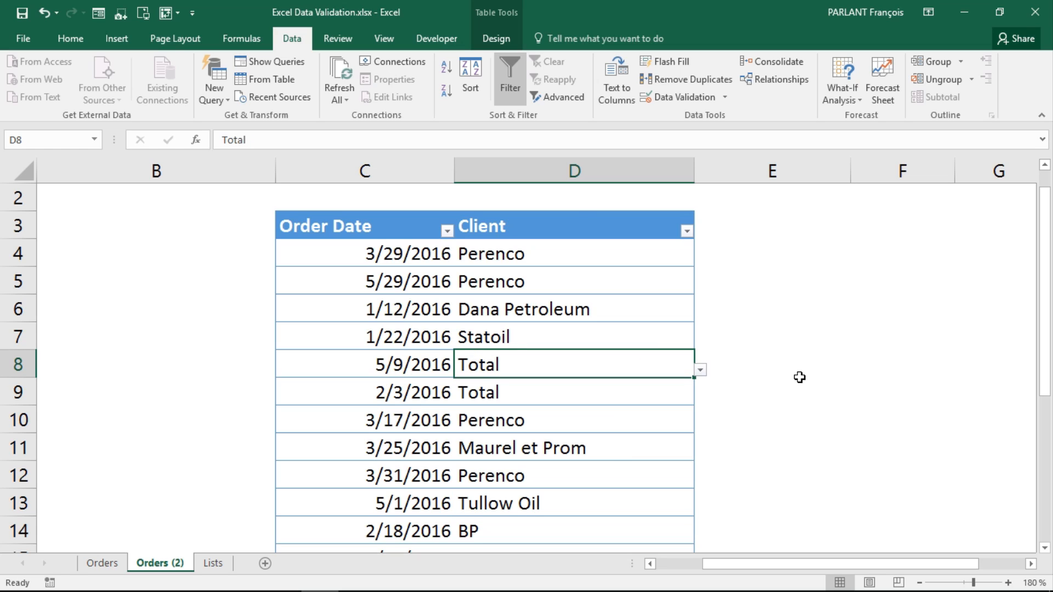
{"action": "left_click", "coordinate": [582, 210]}
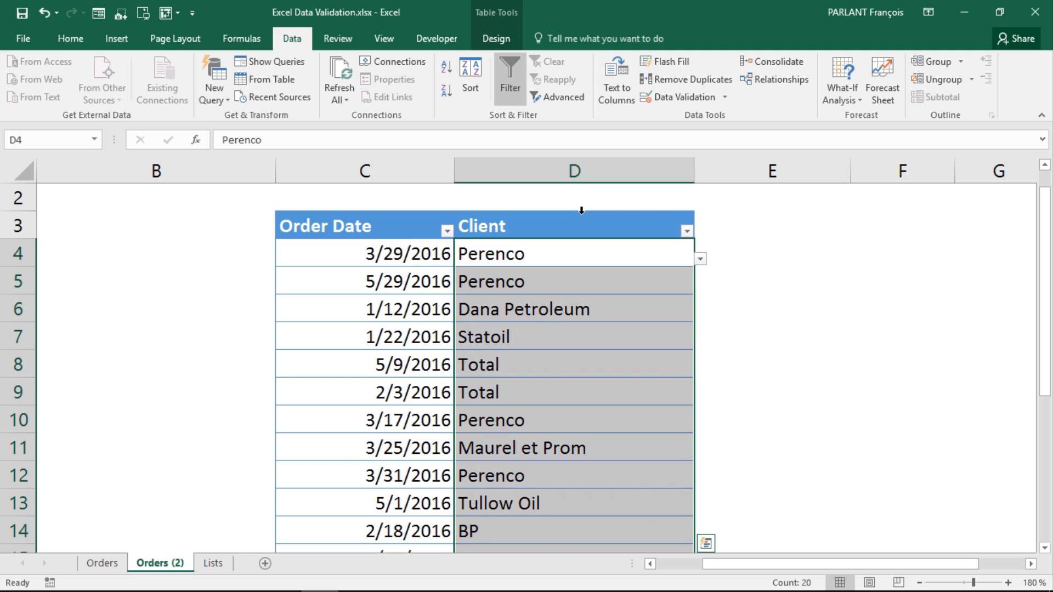
{"action": "scroll", "coordinate": [750, 341], "scroll_direction": "down", "scroll_amount": 4}
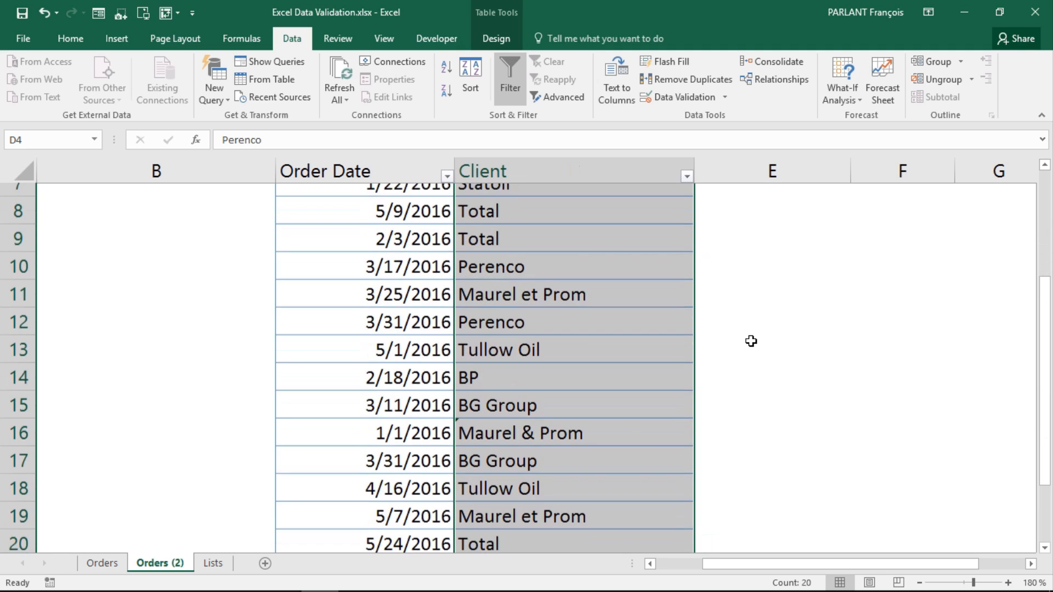
{"action": "scroll", "coordinate": [751, 341], "scroll_direction": "down", "scroll_amount": 1}
{"action": "left_click", "coordinate": [417, 443]}
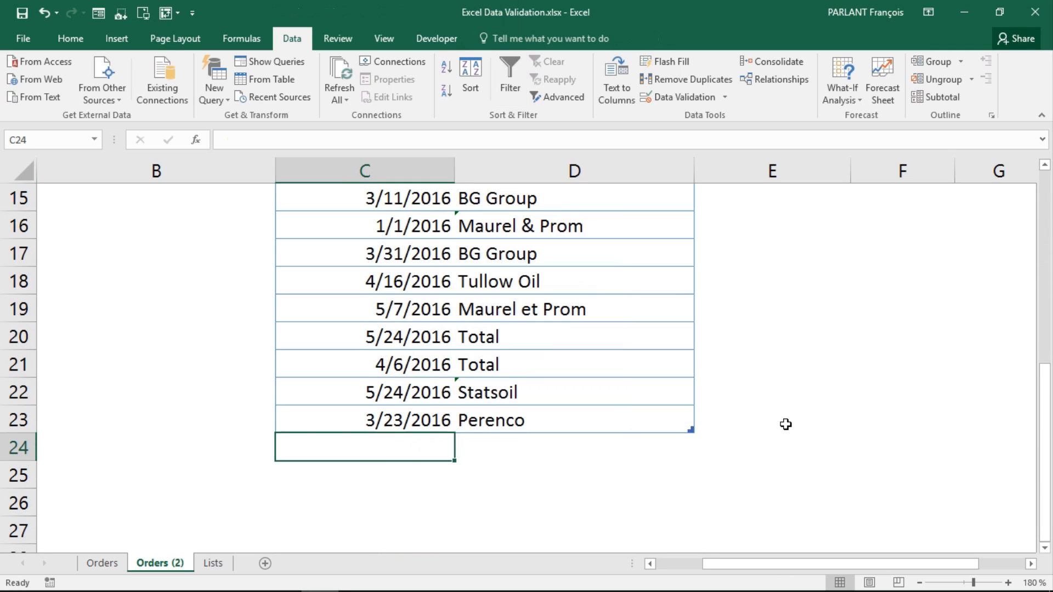
{"action": "type", "text": "19/06/2016"}
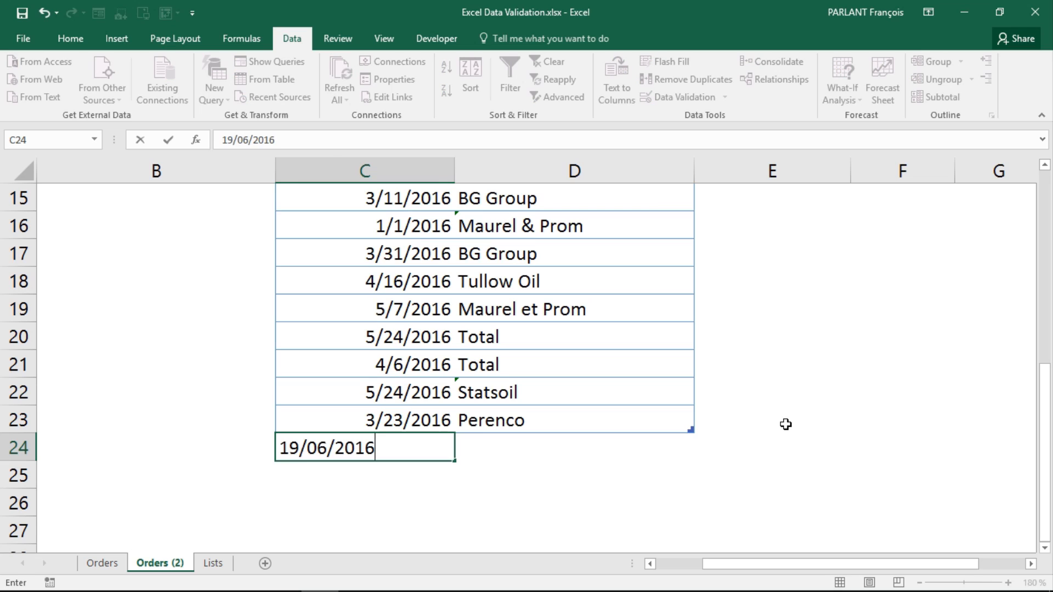
{"action": "key", "text": "Tab"}
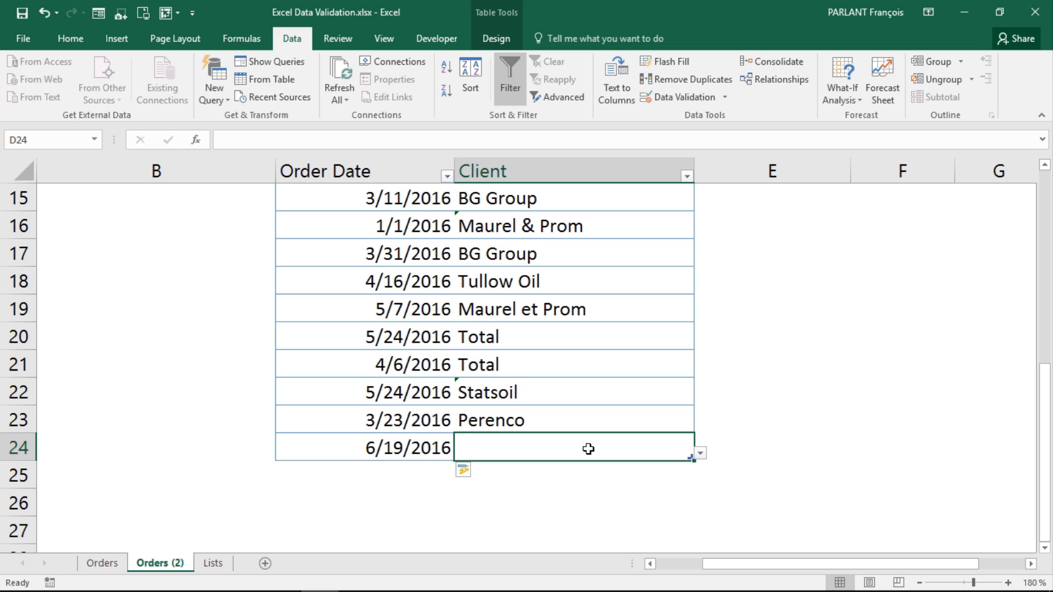
- Test the client validation by trying to enter the unlisted name "Bob sponge" in D24, and cancel the entry
{"action": "type", "text": "Bob sponge"}
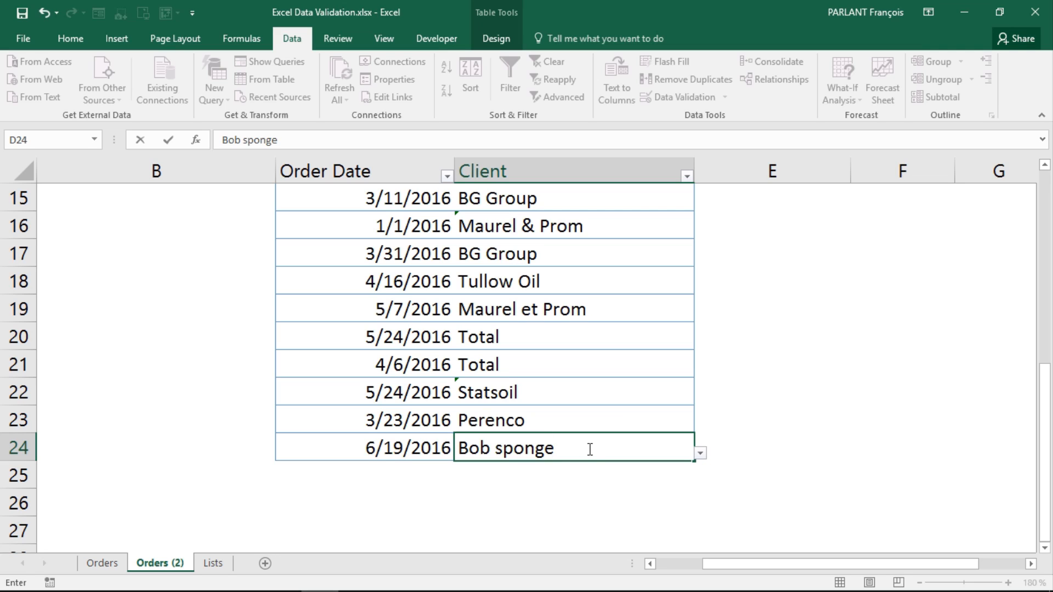
{"action": "key", "text": "Return"}
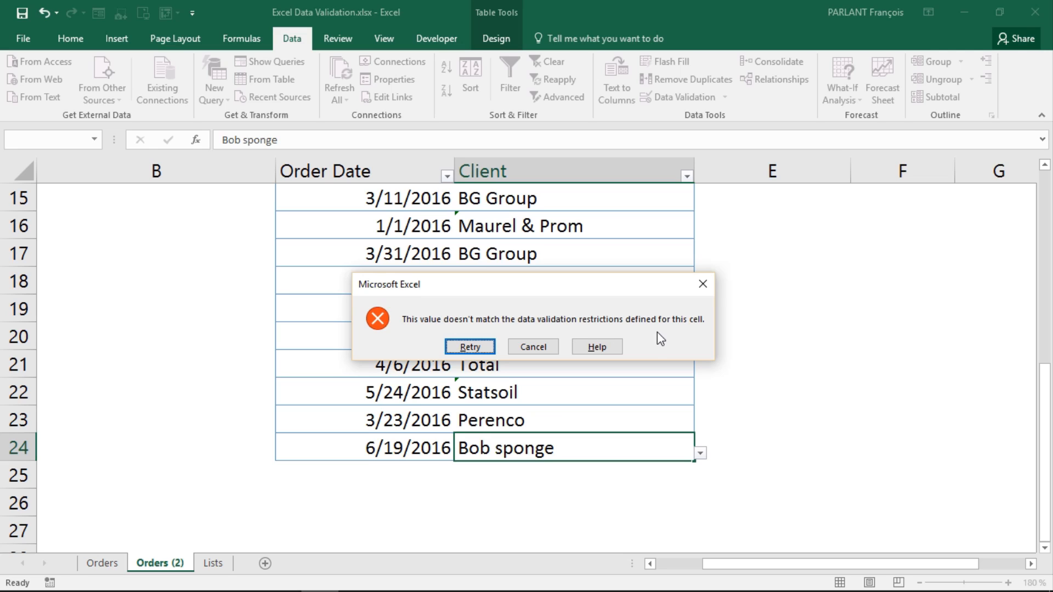
{"action": "left_click", "coordinate": [541, 349]}
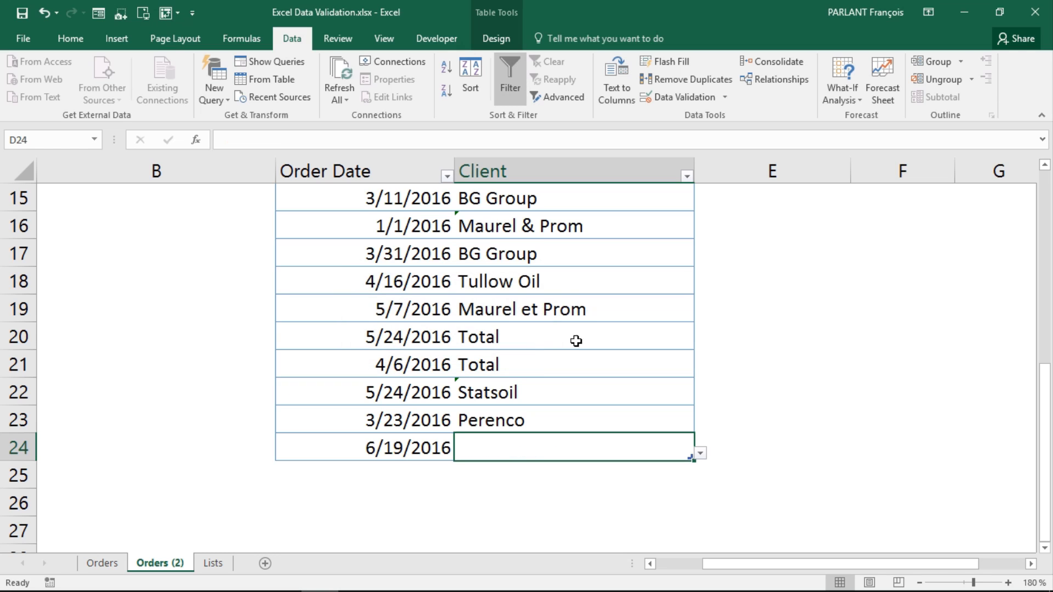
- Edit the data validation of the table's whole Client column and give its Stop error alert the title "New Client?"
{"action": "scroll", "coordinate": [676, 331], "scroll_direction": "up", "scroll_amount": 5}
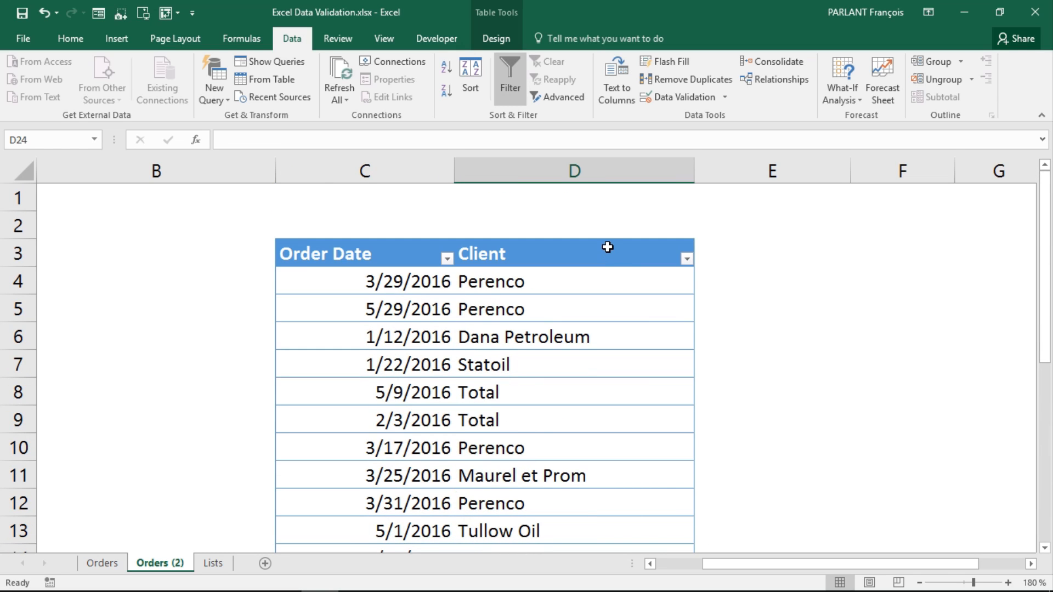
{"action": "left_click", "coordinate": [606, 241]}
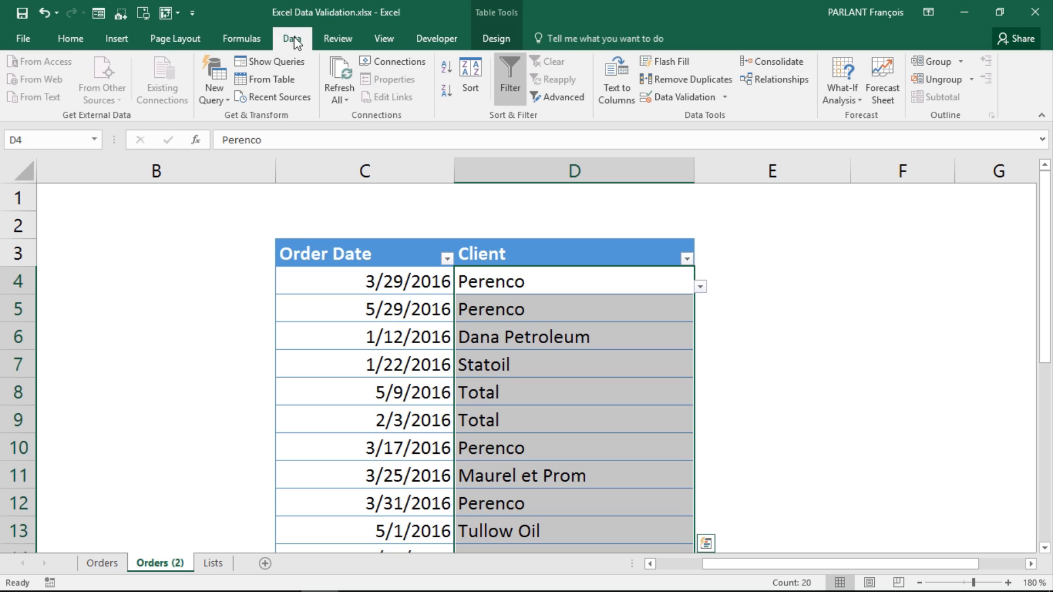
{"action": "left_click", "coordinate": [674, 95]}
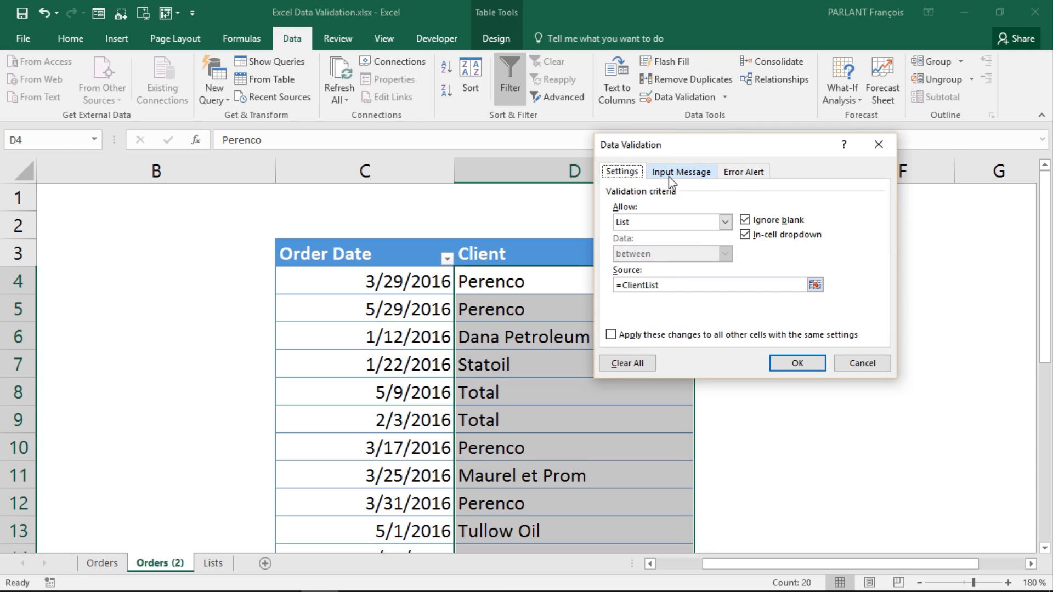
{"action": "left_click", "coordinate": [752, 173]}
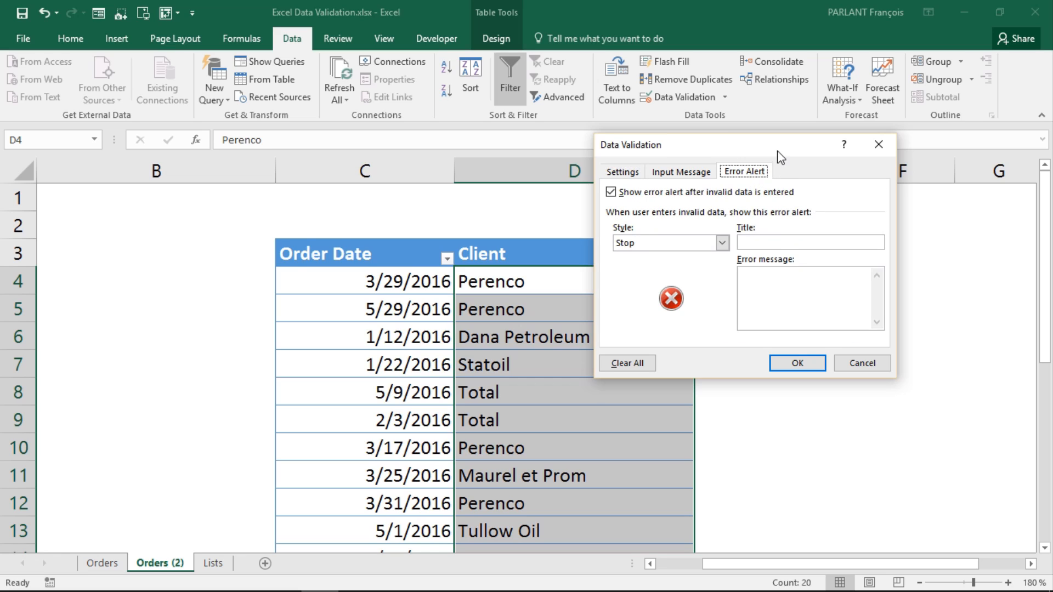
{"action": "left_click_drag", "start_coordinate": [778, 154], "coordinate": [505, 160]}
{"action": "left_click", "coordinate": [490, 249]}
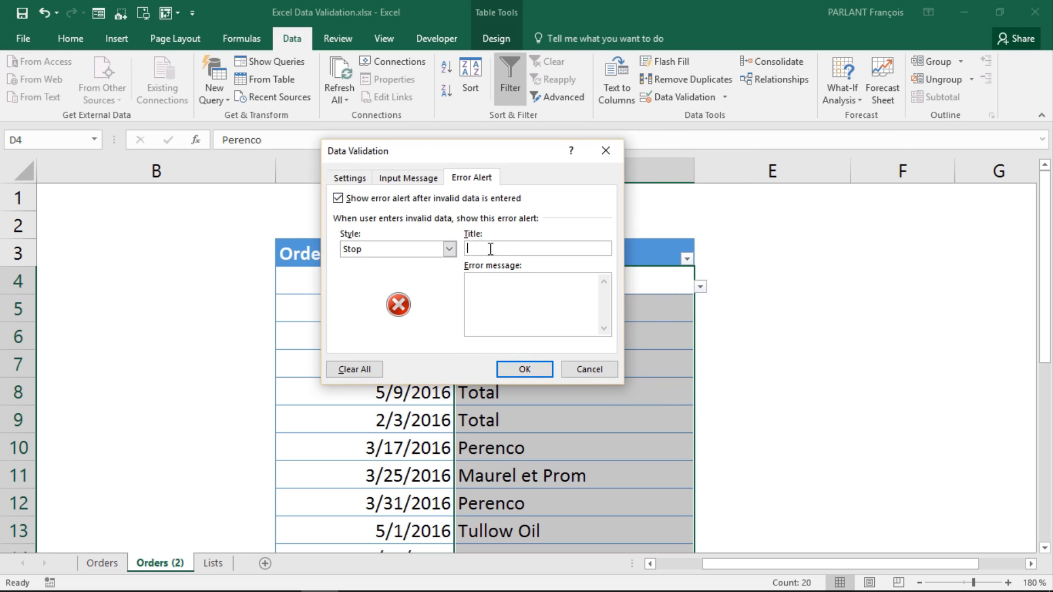
{"action": "type", "text": "New V"}
{"action": "key", "text": "BackSpace"}
{"action": "type", "text": "Client"}
- Set the error message to "If you want to add a client, add it to the list sheet." and apply the validation
{"action": "type", "text": "If you "}
{"action": "type", "text": "want"}
{"action": "type", "text": " to add a cl"}
{"action": "type", "text": "ient, addd"}
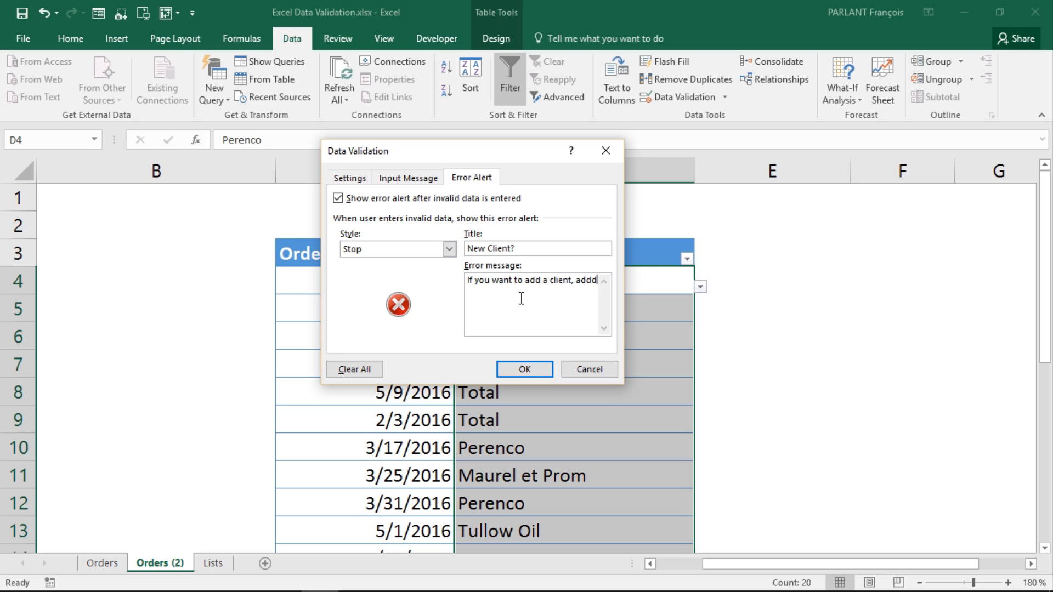
{"action": "key", "text": "BackSpace"}
{"action": "type", "text": "it to the list sheet."}
{"action": "type", "text": "Th"}
{"action": "key", "text": "BackSpace"}
{"action": "key", "text": "BackSpace"}
{"action": "key", "text": "BackSpace"}
{"action": "left_click", "coordinate": [538, 373]}
{"action": "left_click", "coordinate": [599, 380]}
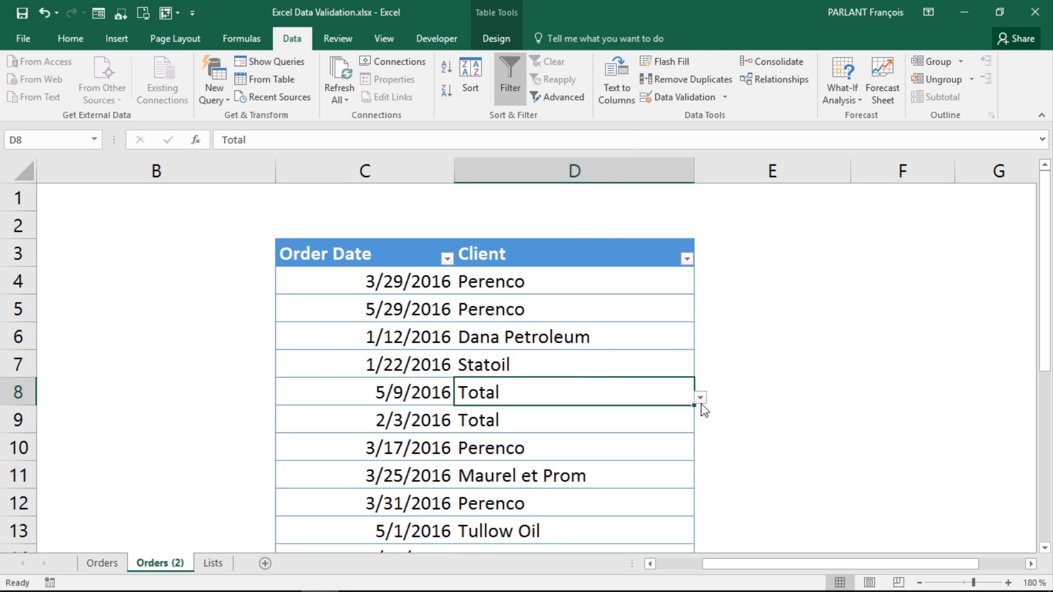
- Test the custom error alert by trying to enter the unlisted text "qmsldkjfm" in D24, and cancel the entry
{"action": "scroll", "coordinate": [700, 403], "scroll_direction": "down", "scroll_amount": 5}
{"action": "left_click", "coordinate": [552, 449]}
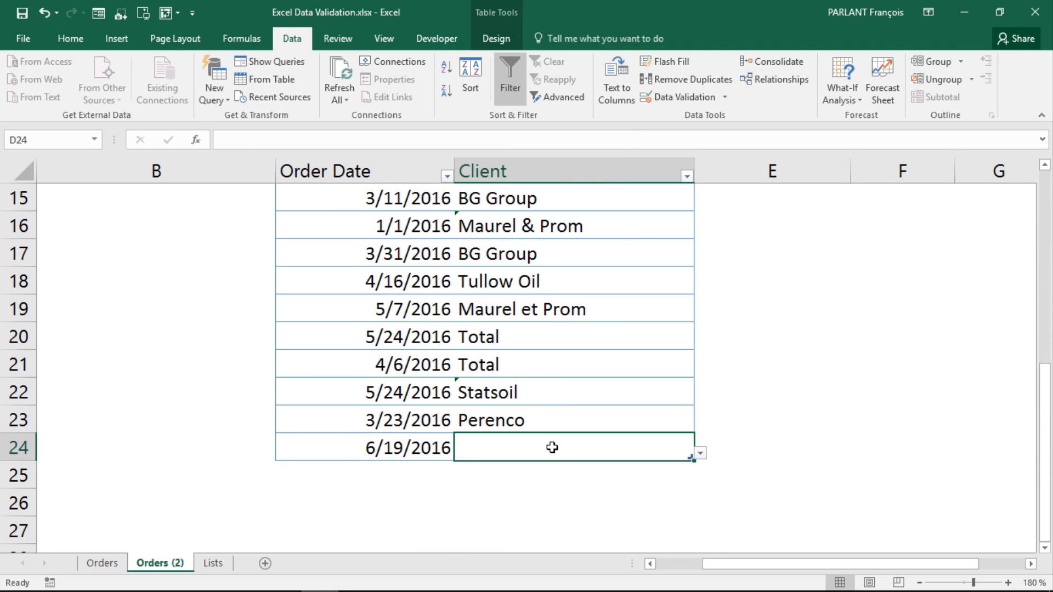
{"action": "type", "text": "qmsldkjfm"}
{"action": "key", "text": "Return"}
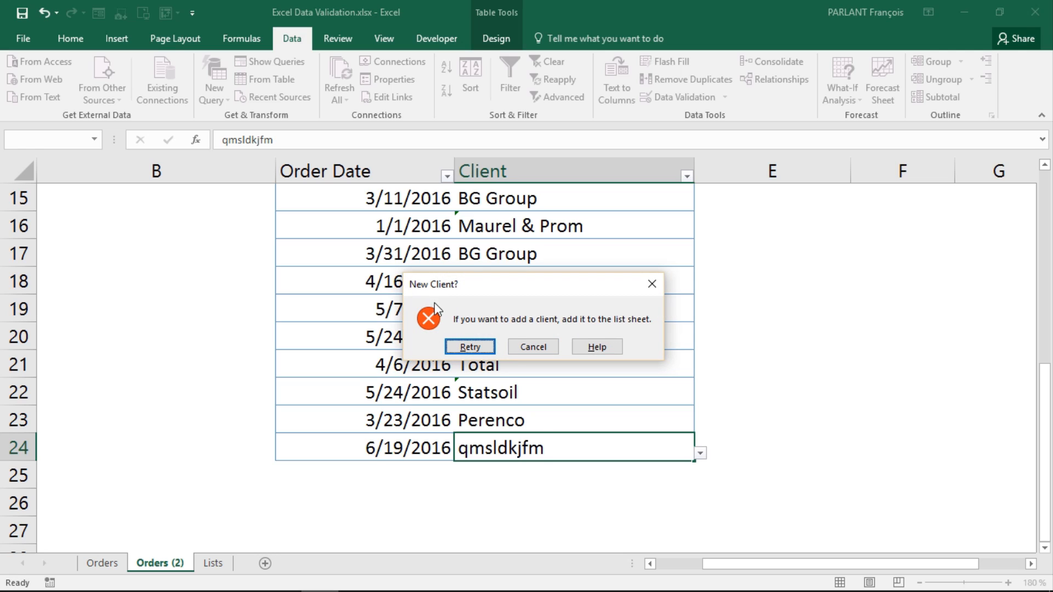
{"action": "left_click", "coordinate": [533, 347]}
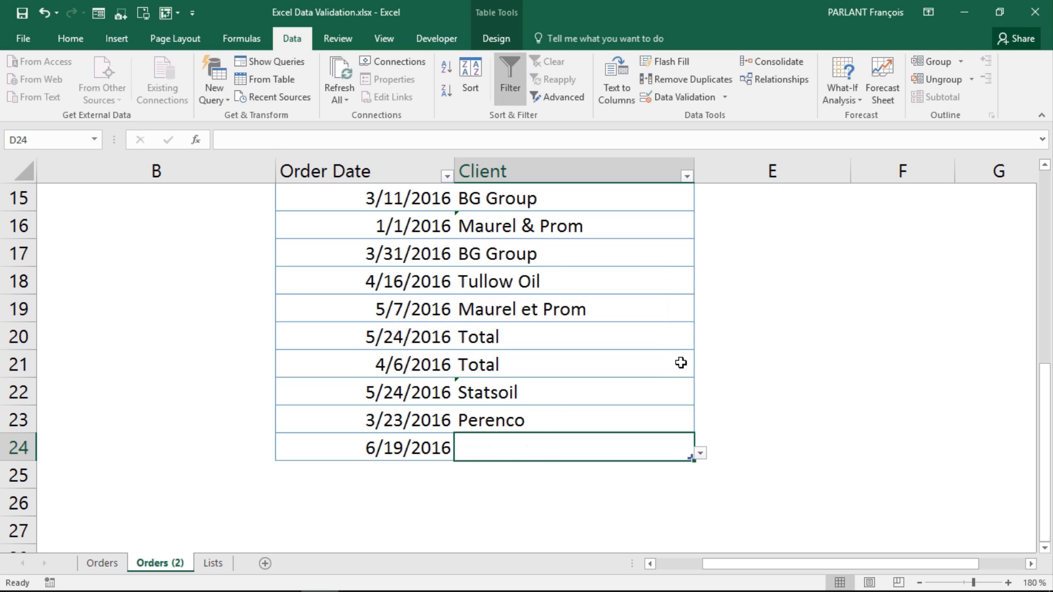
{"action": "left_click", "coordinate": [718, 359]}
{"action": "left_click", "coordinate": [605, 342]}
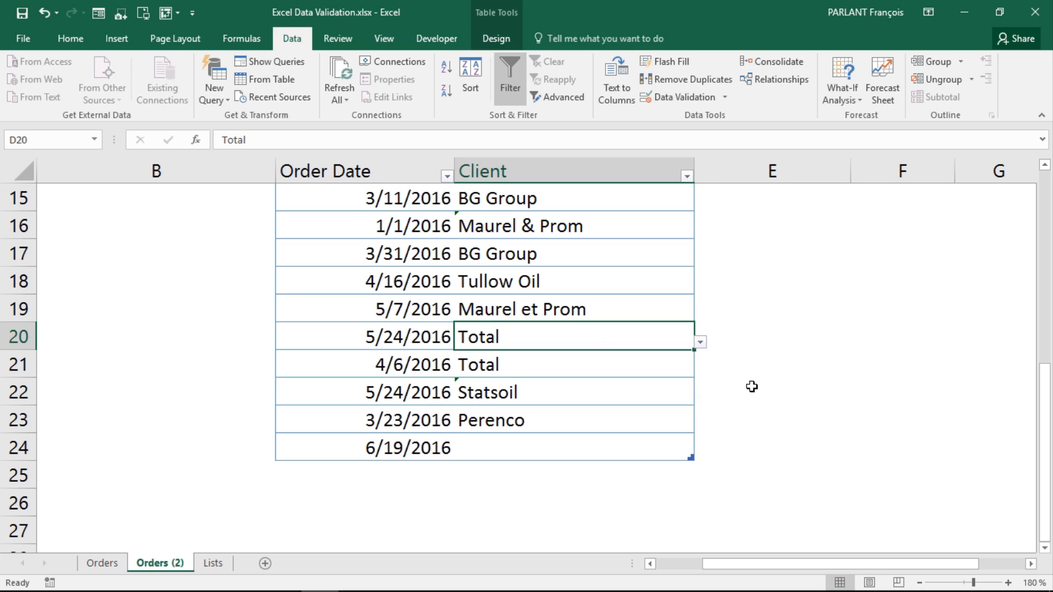